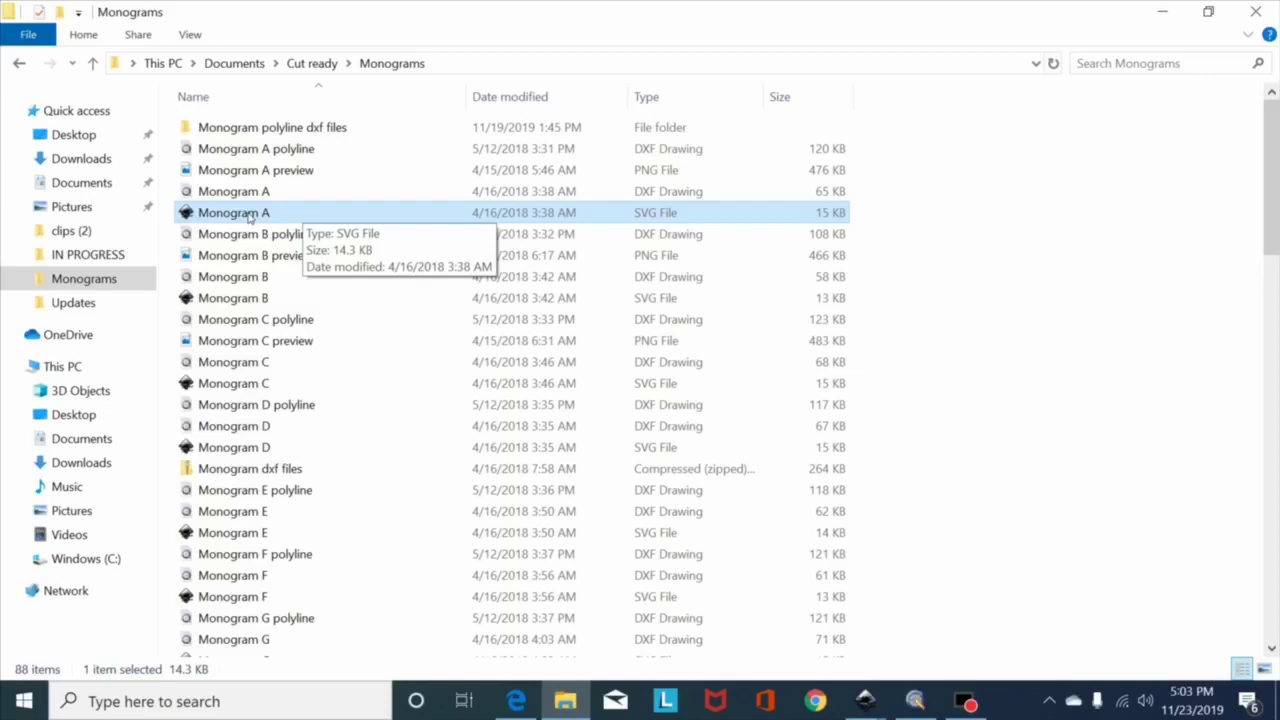
- Open the Monogram A SVG from the Monograms folder in Inkscape
double_click(249, 215)
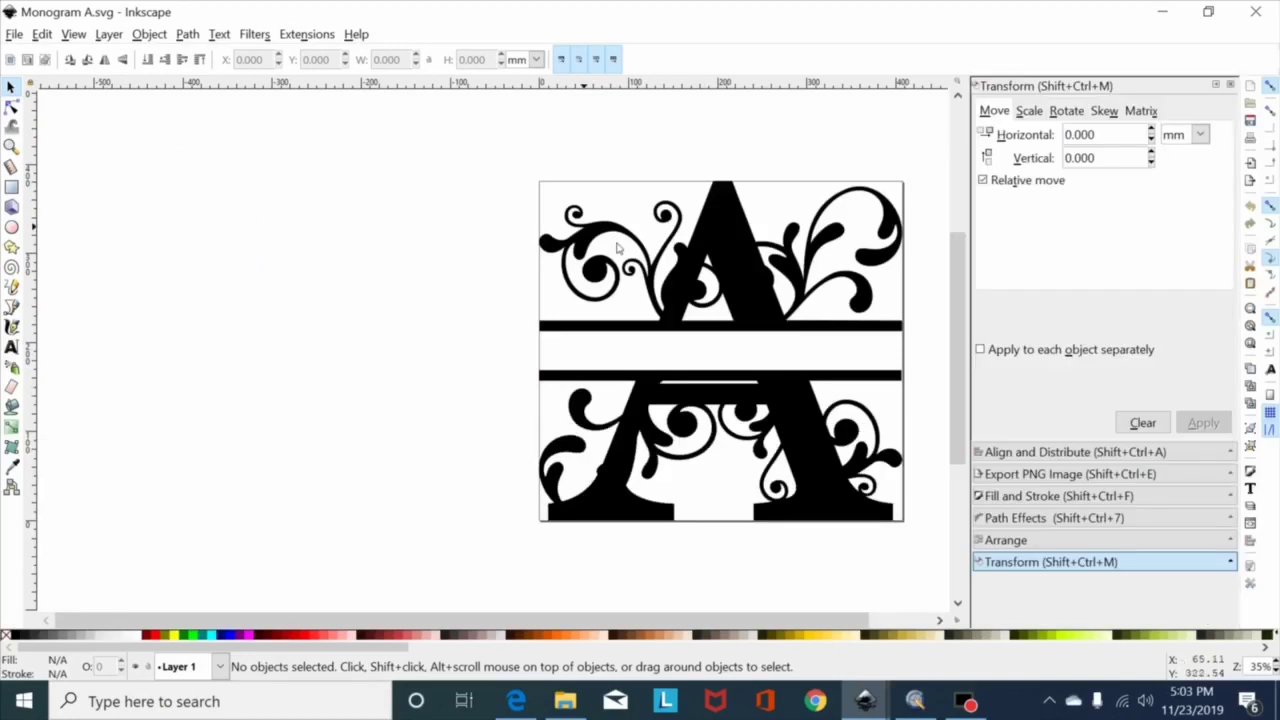
- Create a new text object beside the page and type EXAMPLE
drag(437, 615, 499, 618)
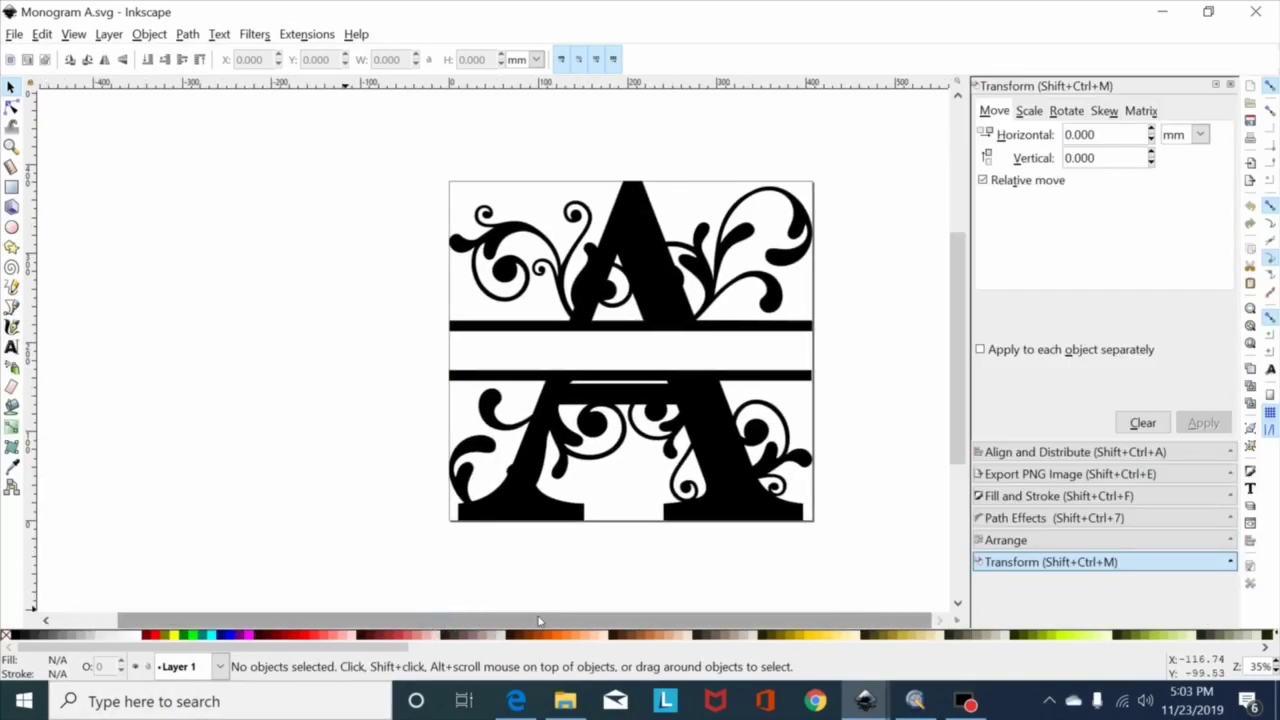
click(11, 346)
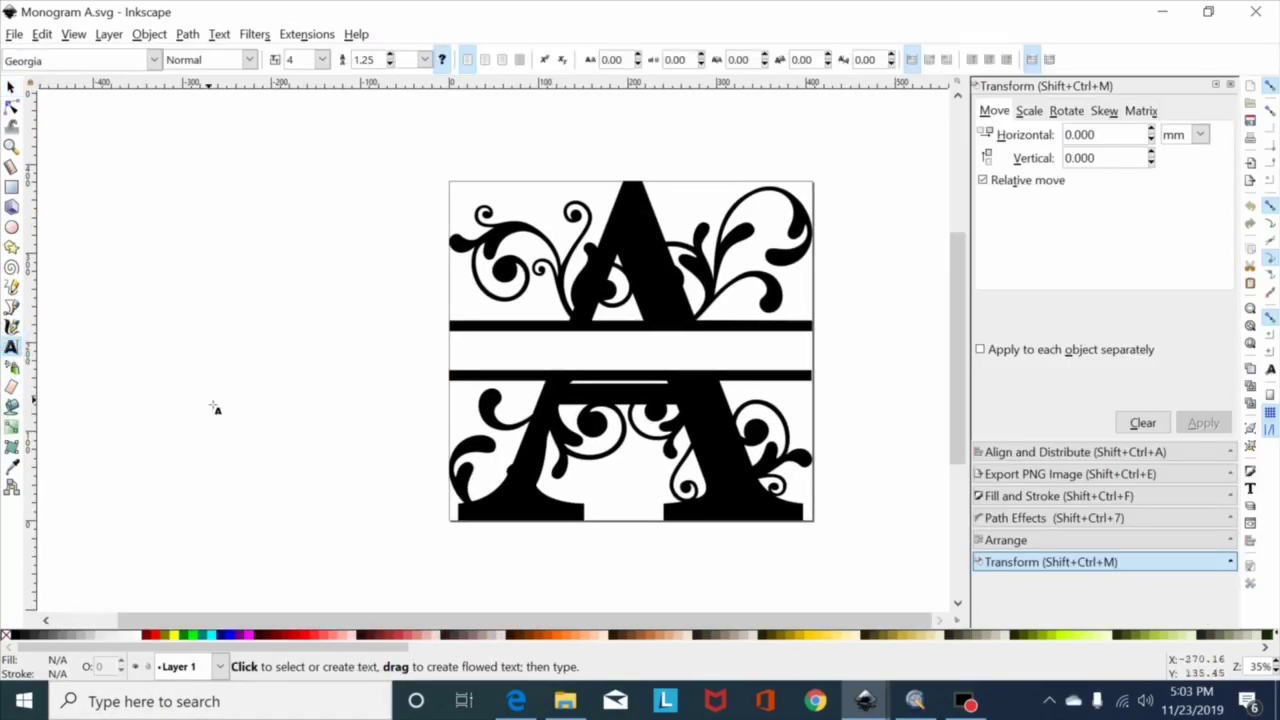
click(209, 398)
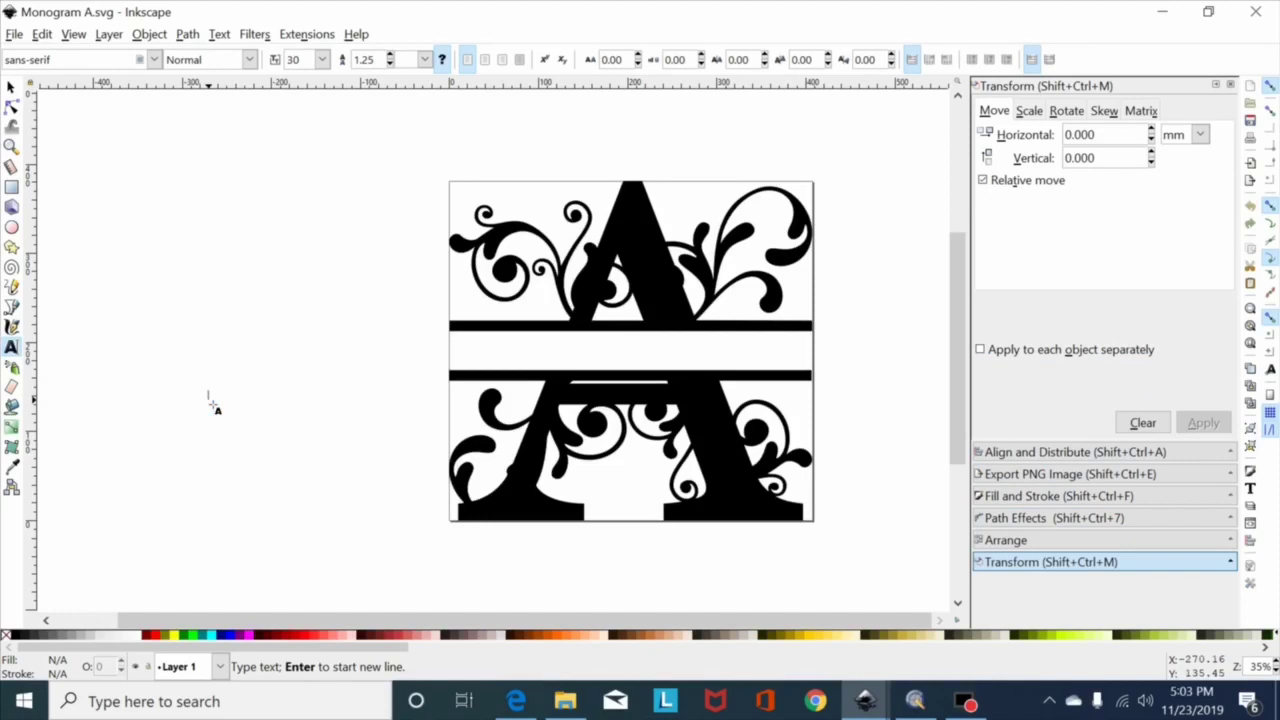
text(EXAMPLE)
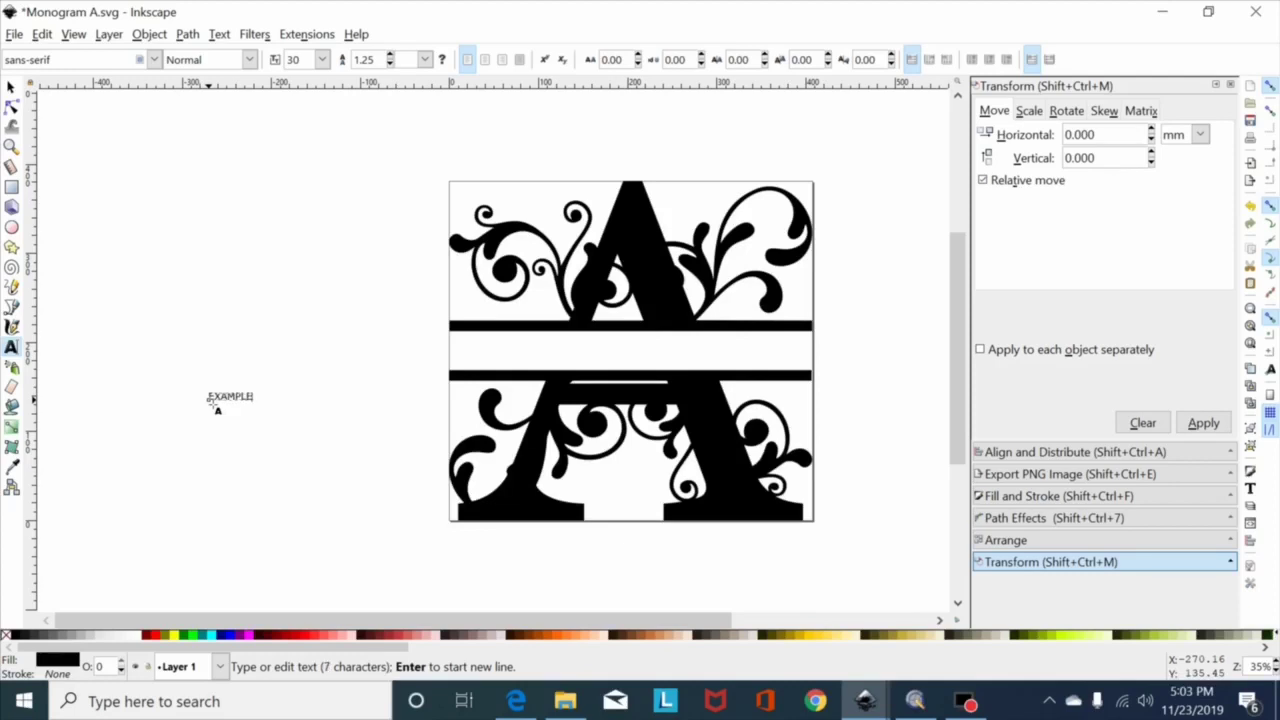
- Enlarge EXAMPLE to span the A's middle band and centre it there
click(11, 87)
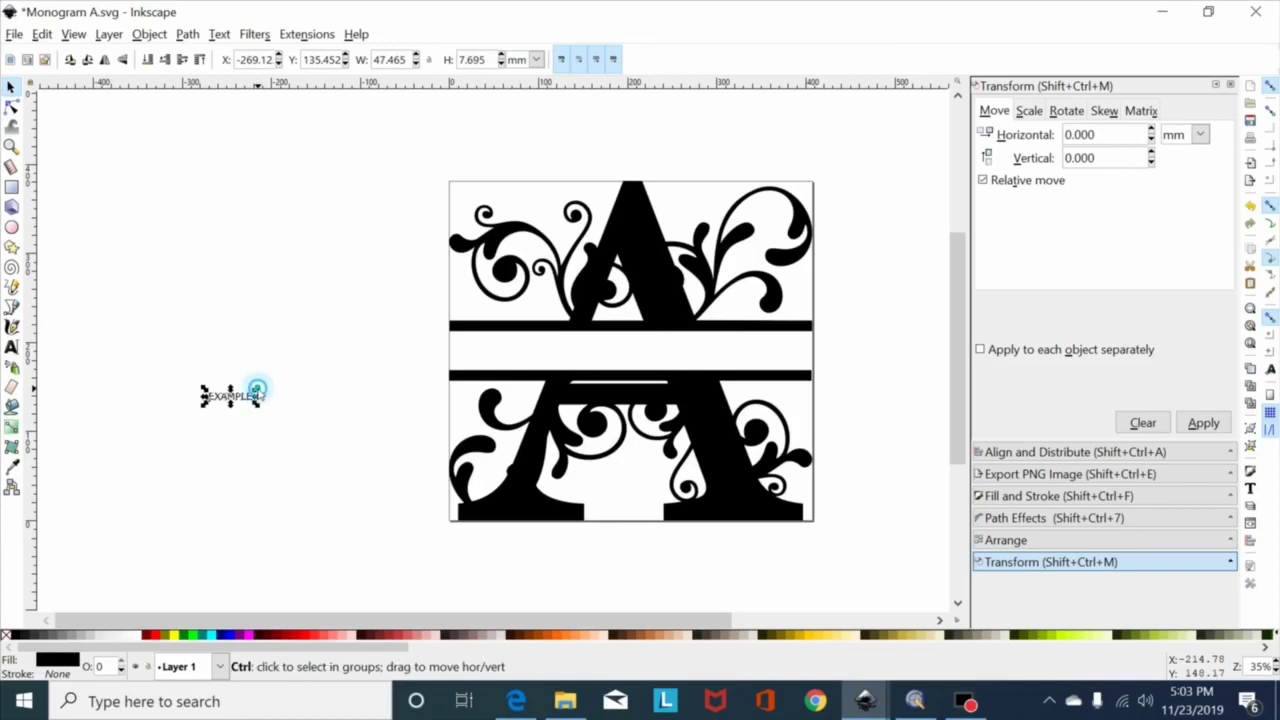
drag(256, 391, 792, 323)
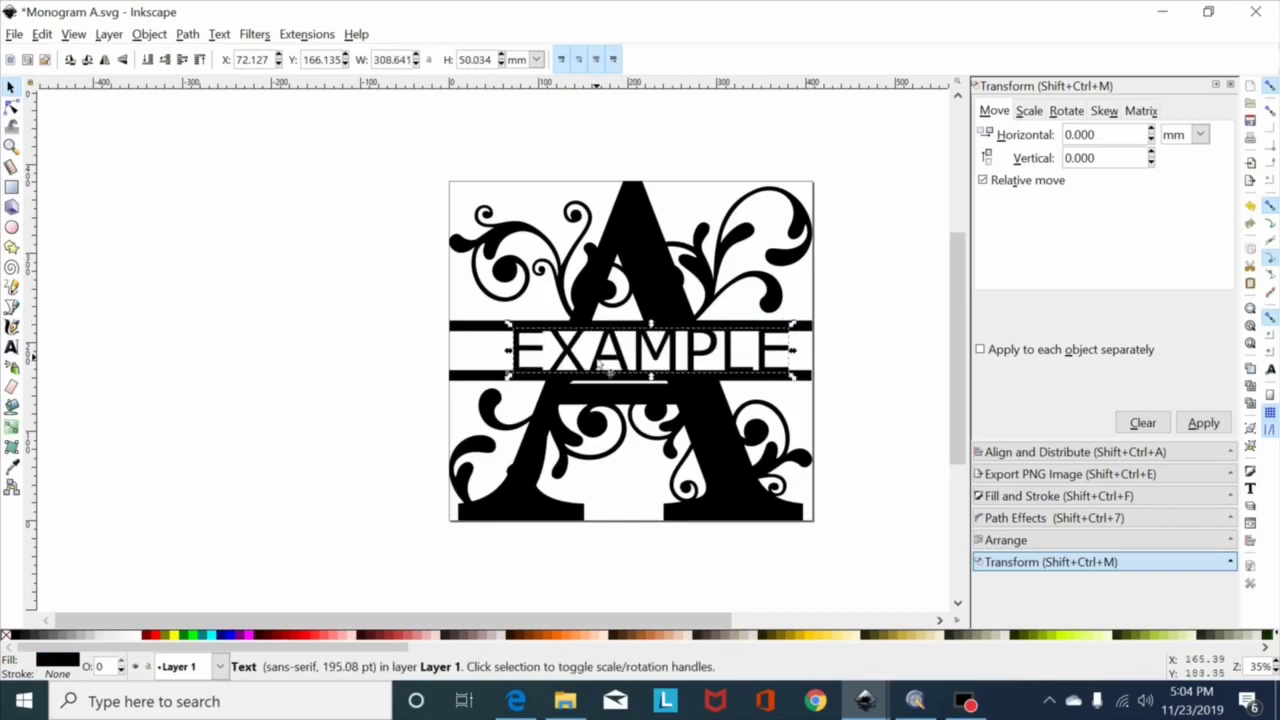
drag(597, 367, 581, 364)
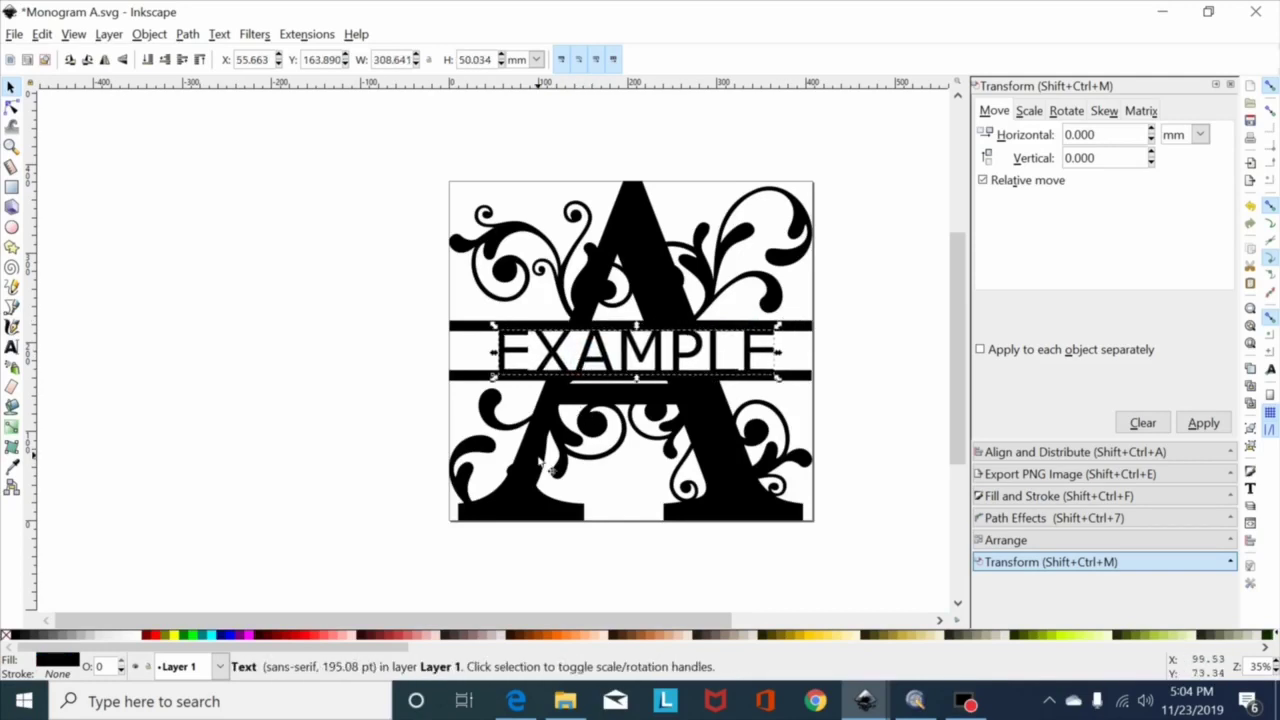
click(536, 457)
click(554, 362)
- Convert the EXAMPLE text into a path
key(shift+ctrl+c)
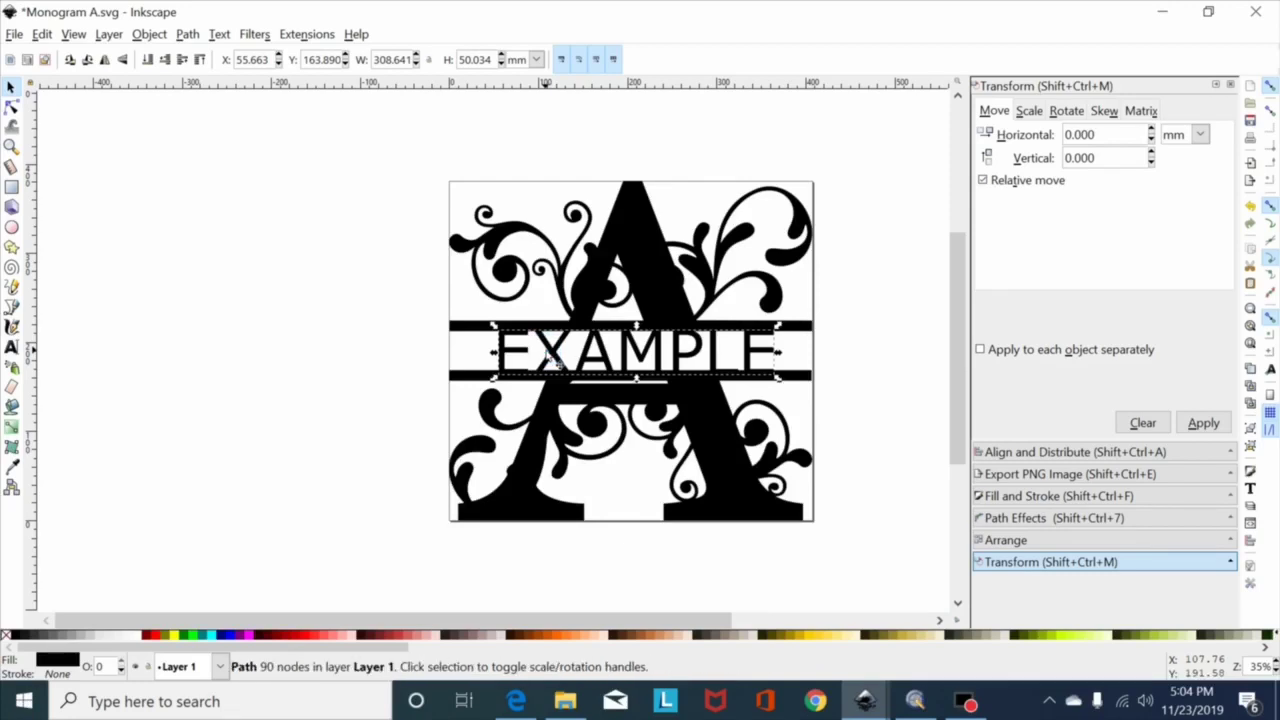
click(238, 184)
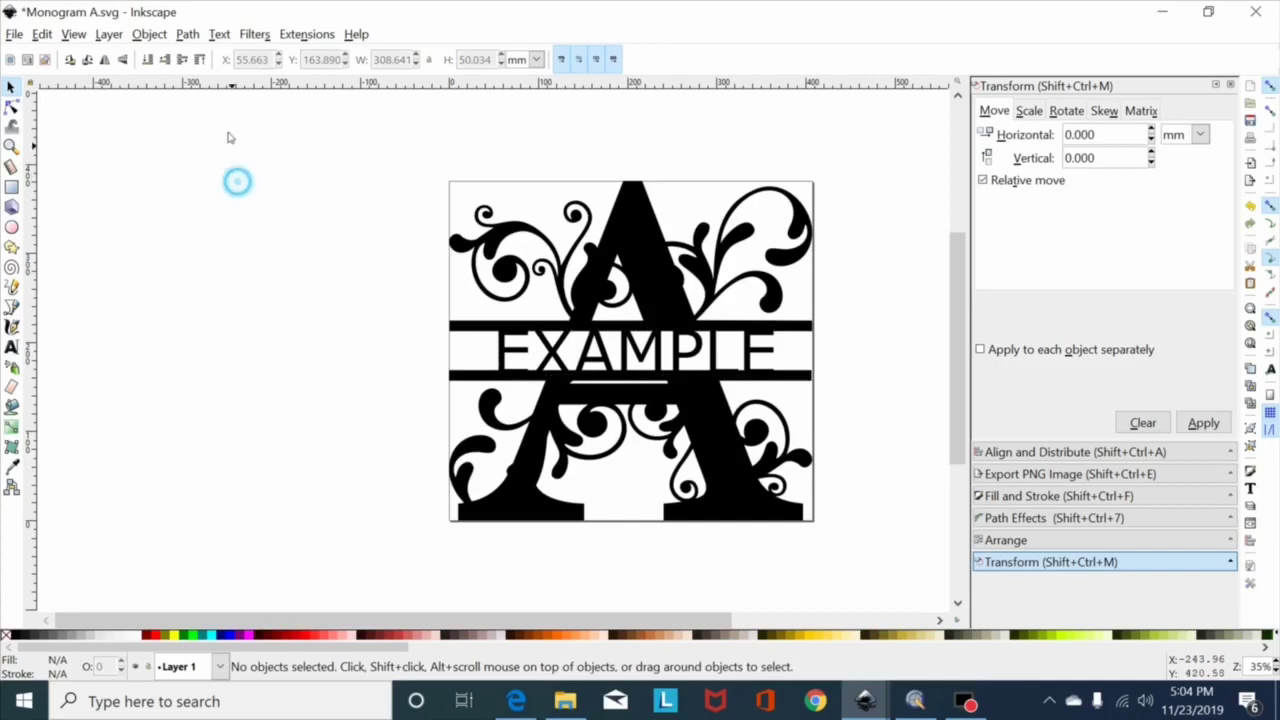
click(188, 34)
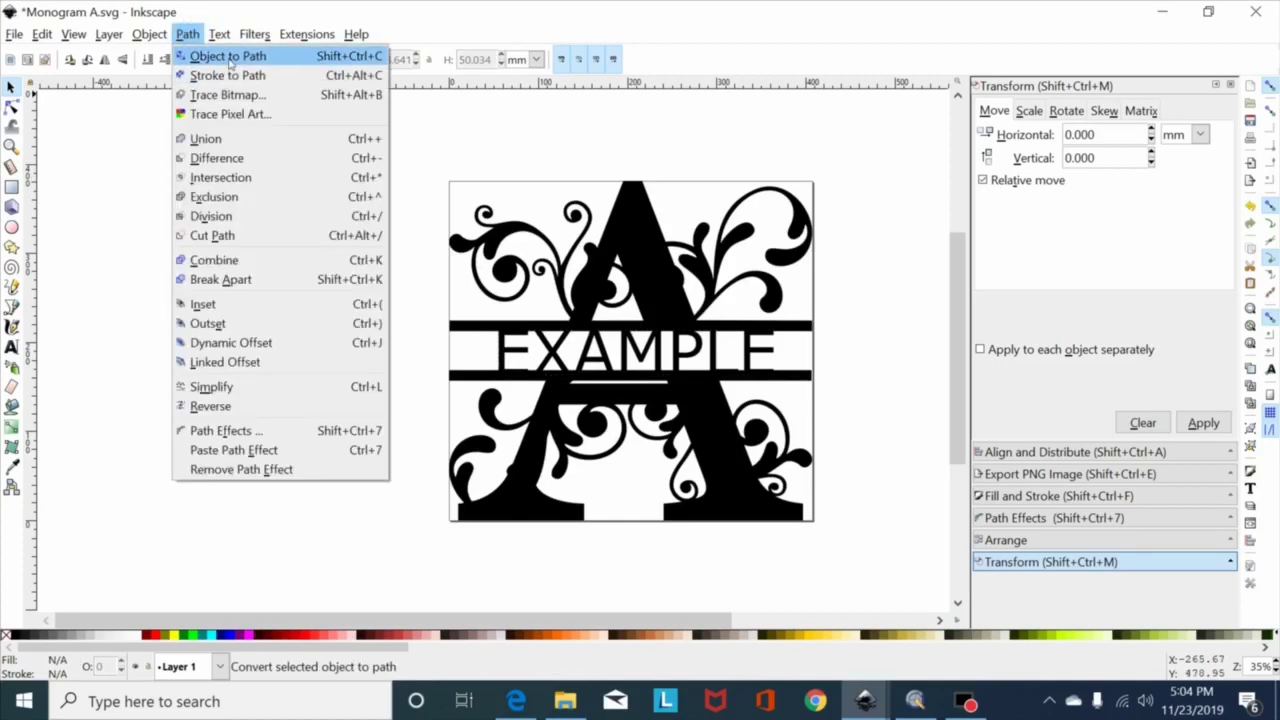
click(453, 130)
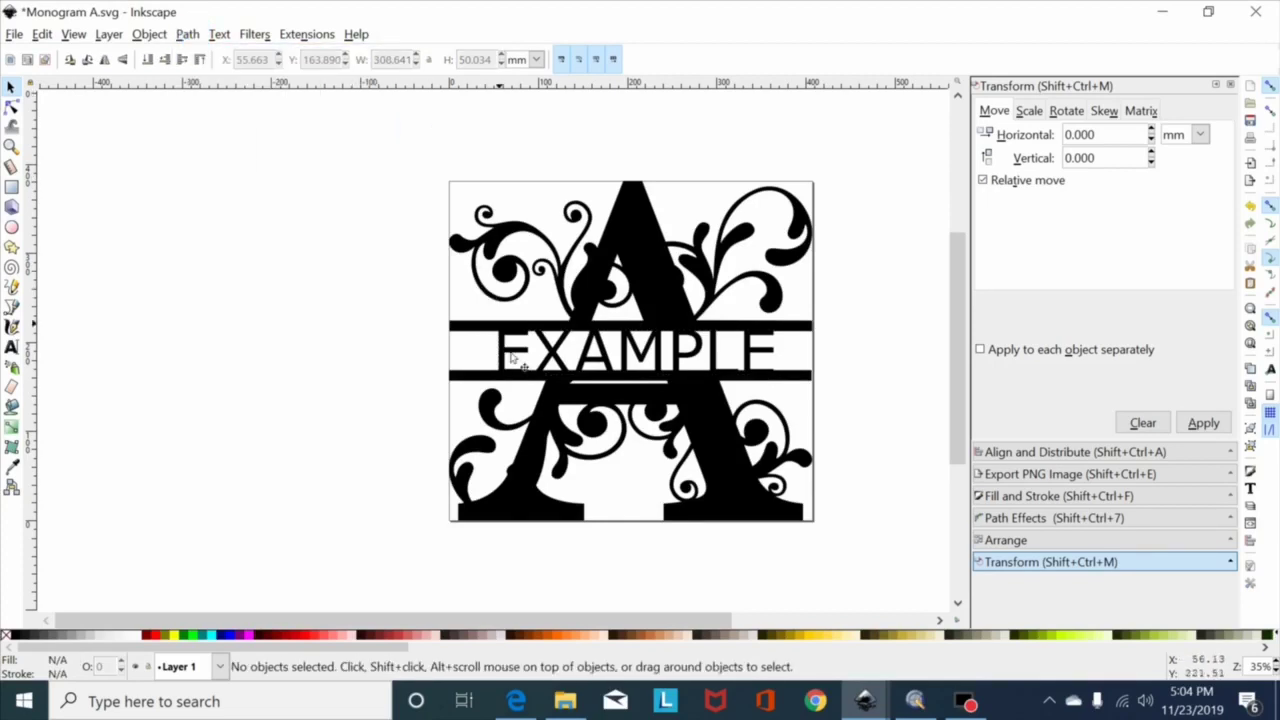
- Select EXAMPLE and the monogram A together and union them into one 334-node path
click(688, 344)
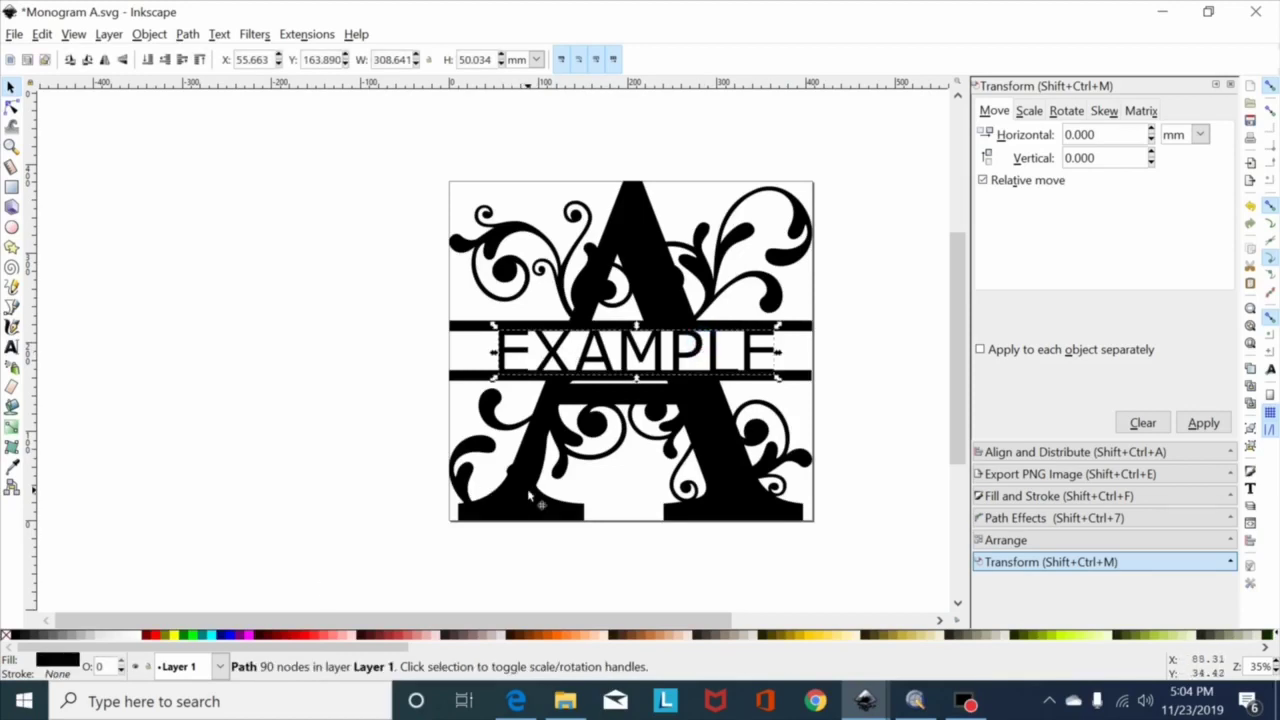
key(shift)
shift+click(524, 485)
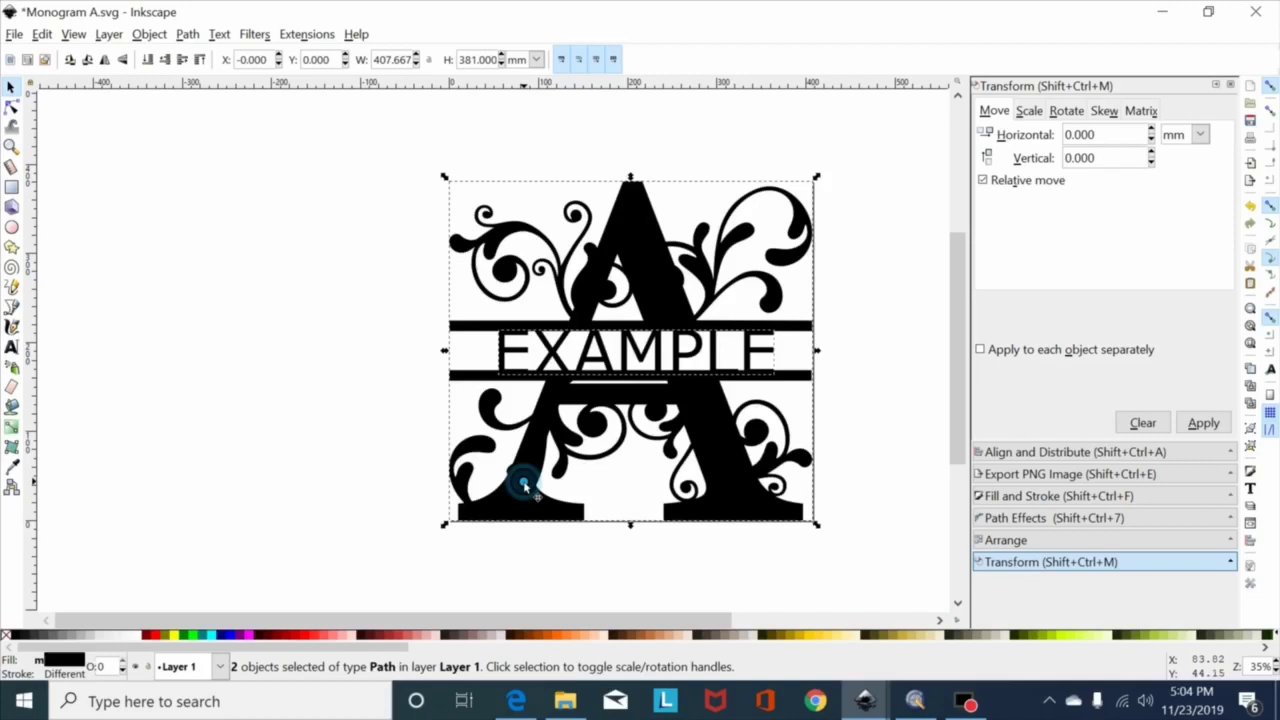
key(ctrl+k)
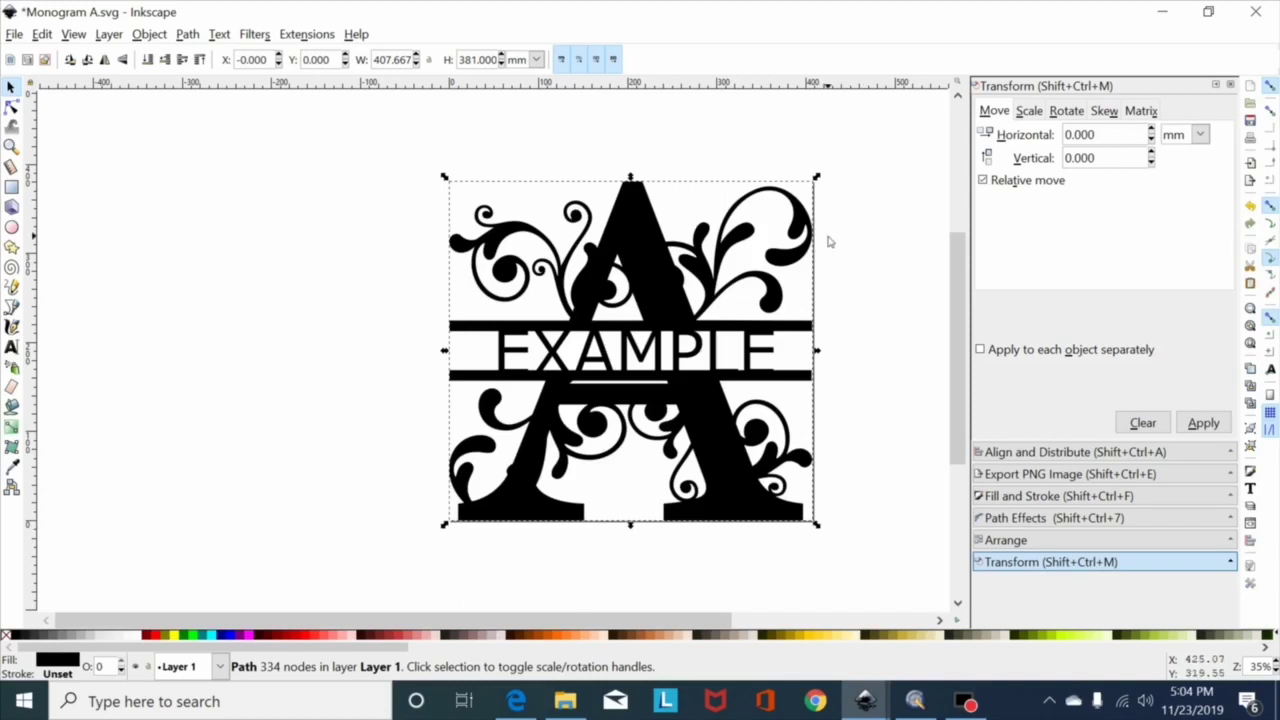
- Switch the canvas to Outline display mode
click(109, 34)
mouse_move(73, 34)
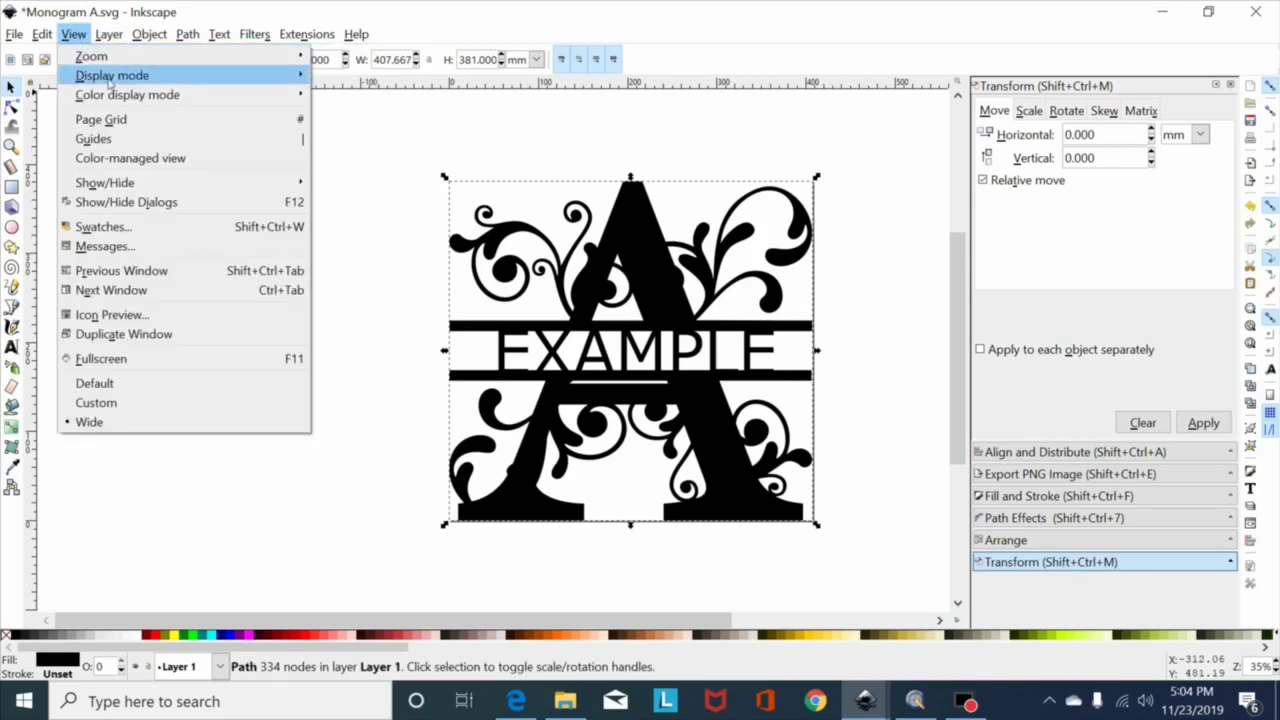
mouse_move(295, 72)
click(345, 133)
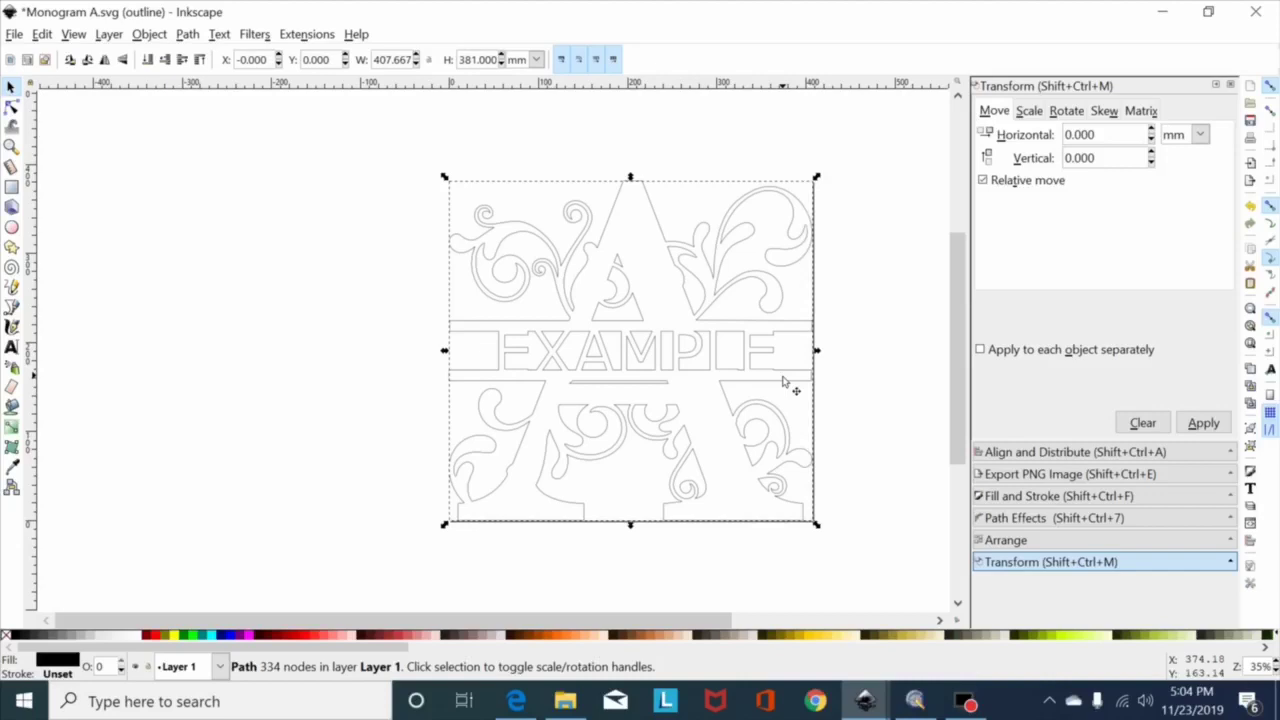
- Undo the union and text scaling, then delete the monogram A
key(ctrl)
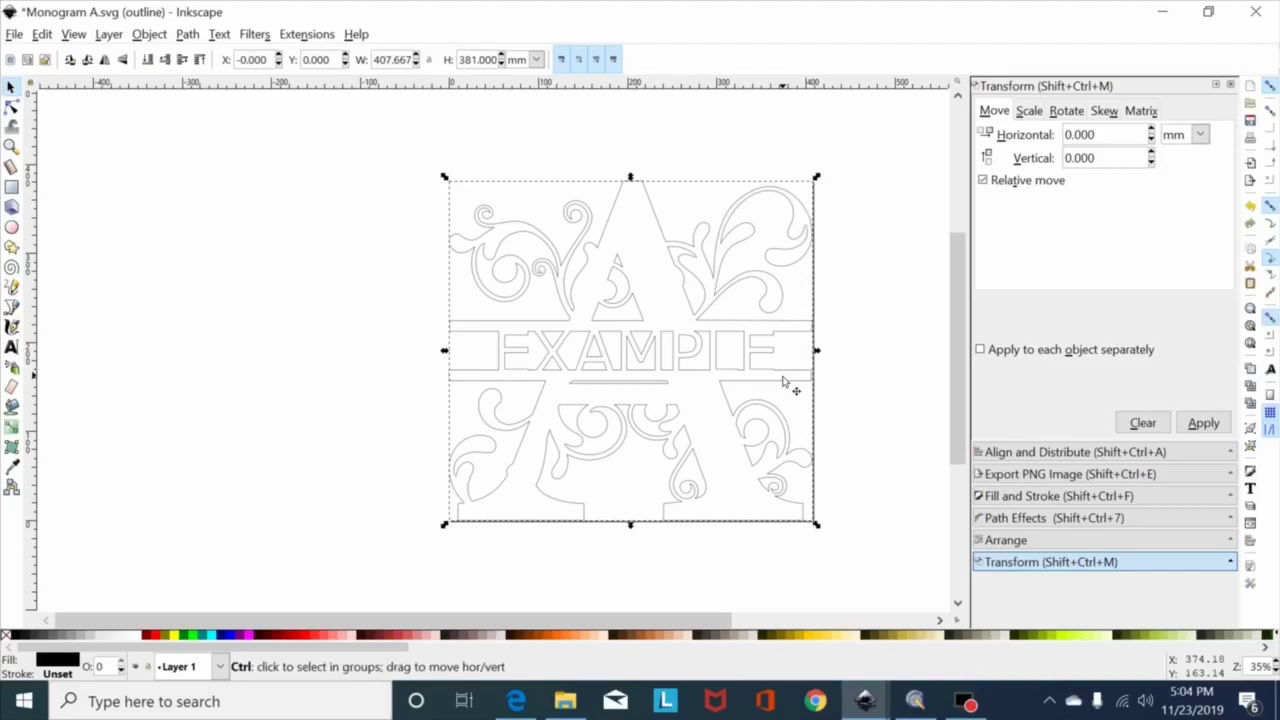
key(Escape)
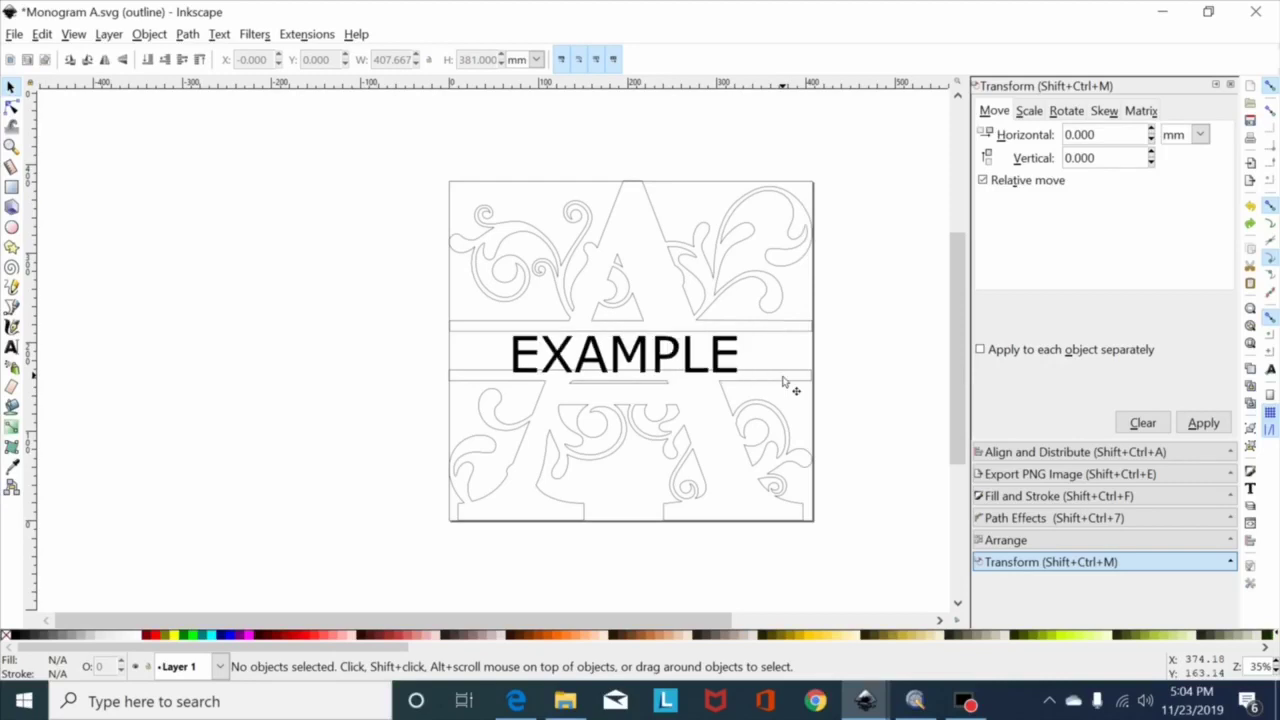
key(ctrl+z)
key(ctrl+z)
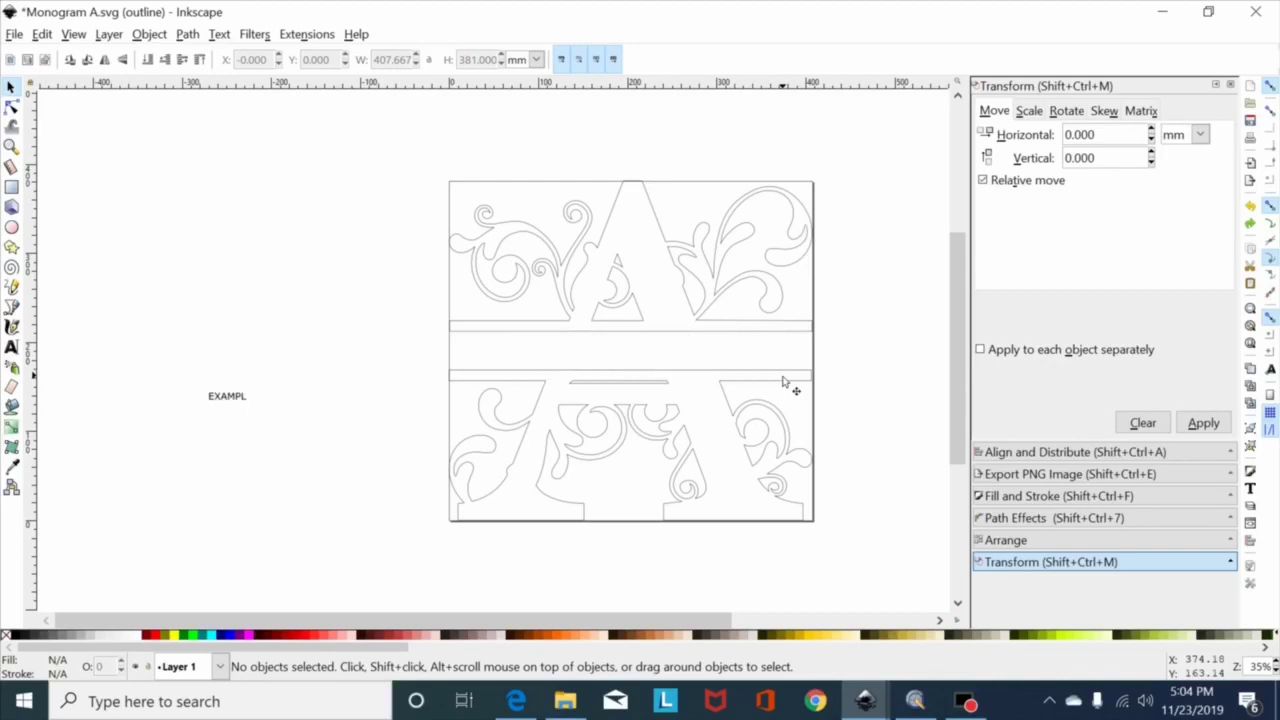
click(599, 311)
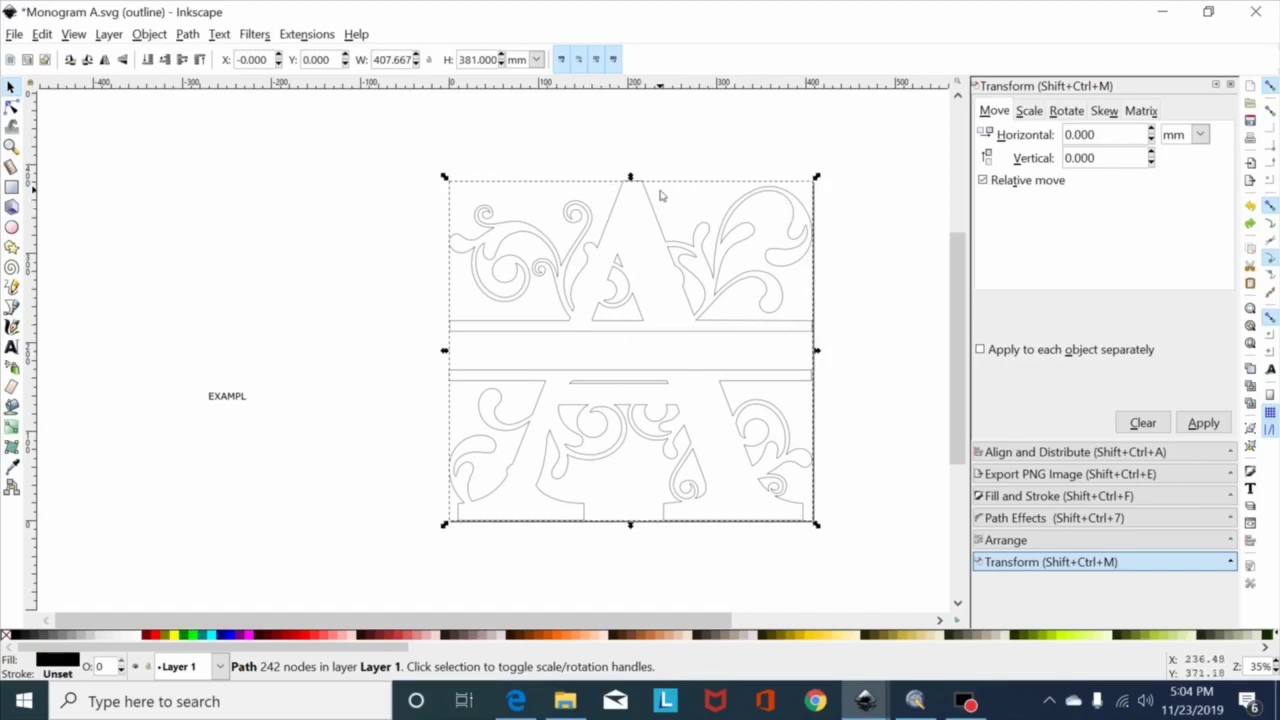
key(Delete)
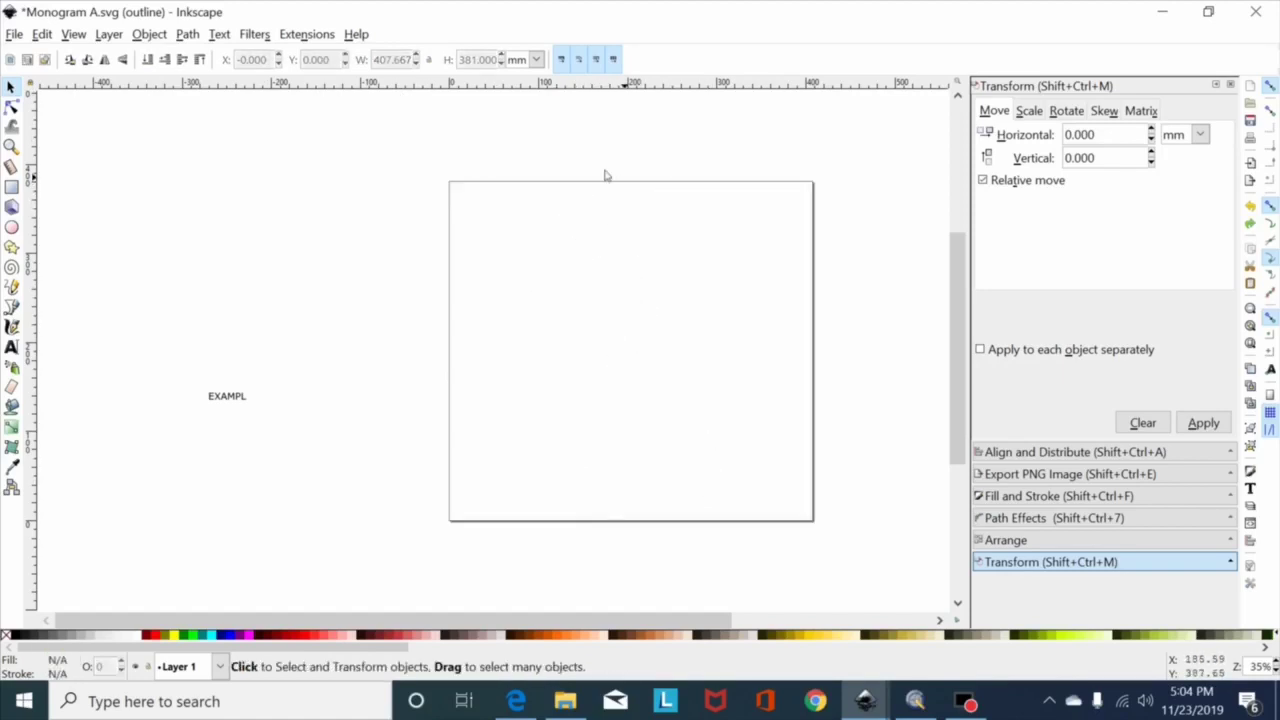
- Import the Monogram A file and drag it onto the page
click(14, 34)
click(58, 218)
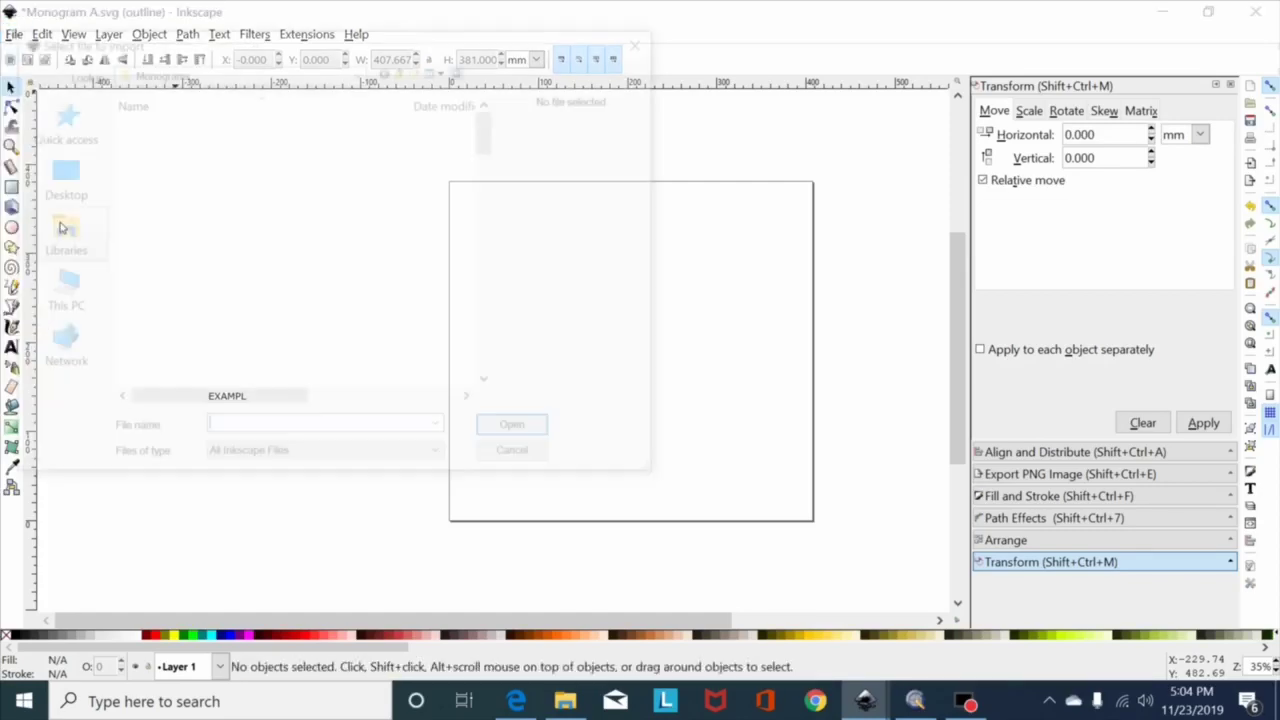
click(158, 200)
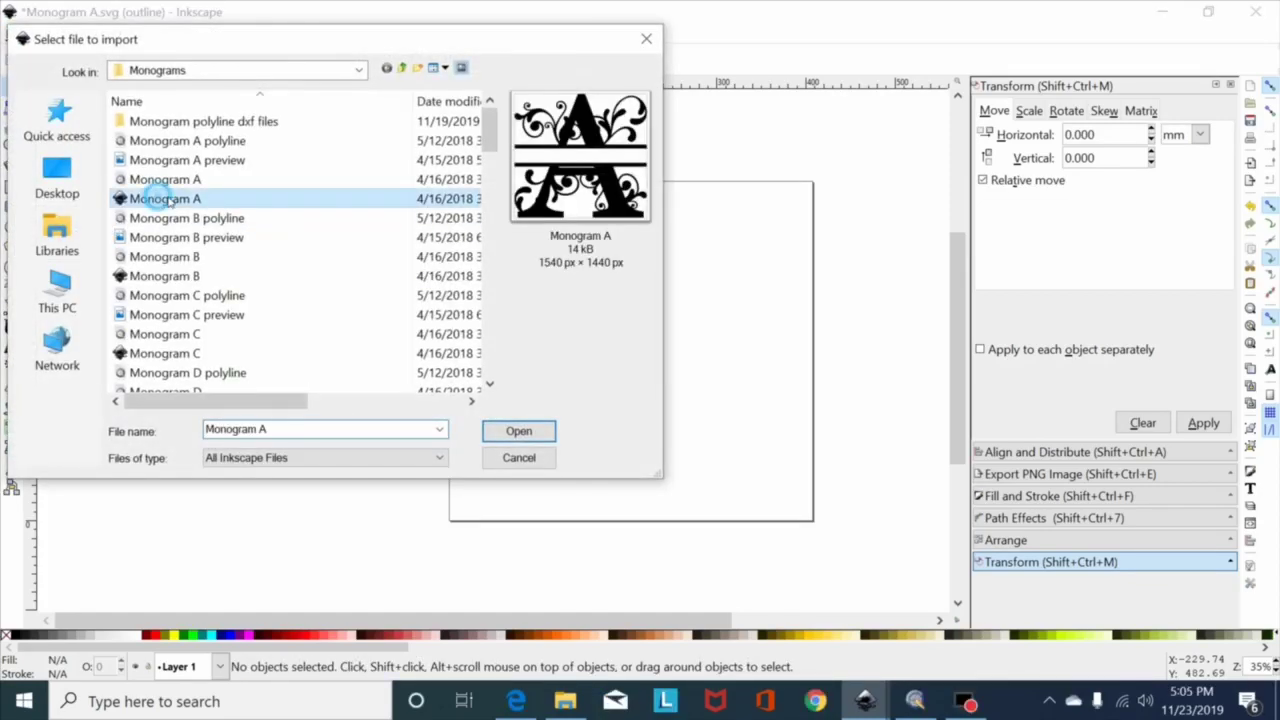
click(516, 432)
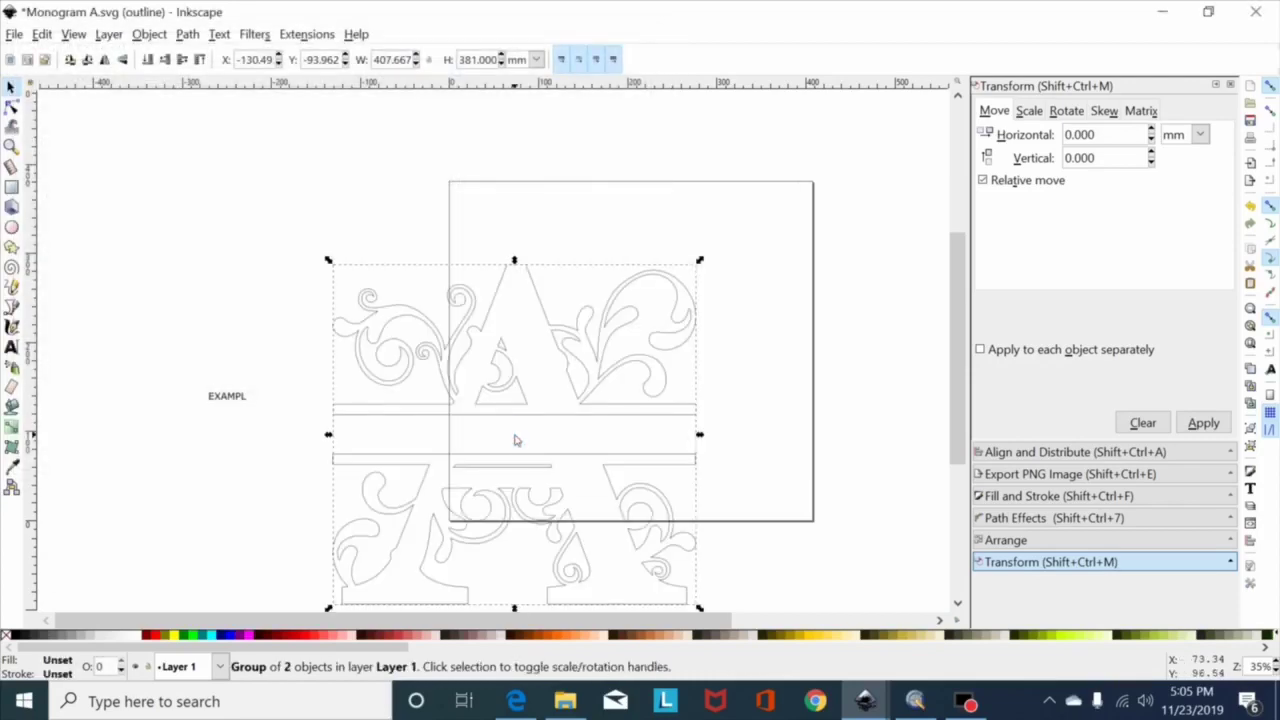
drag(508, 472, 627, 392)
- Switch the display mode back to Normal
click(76, 31)
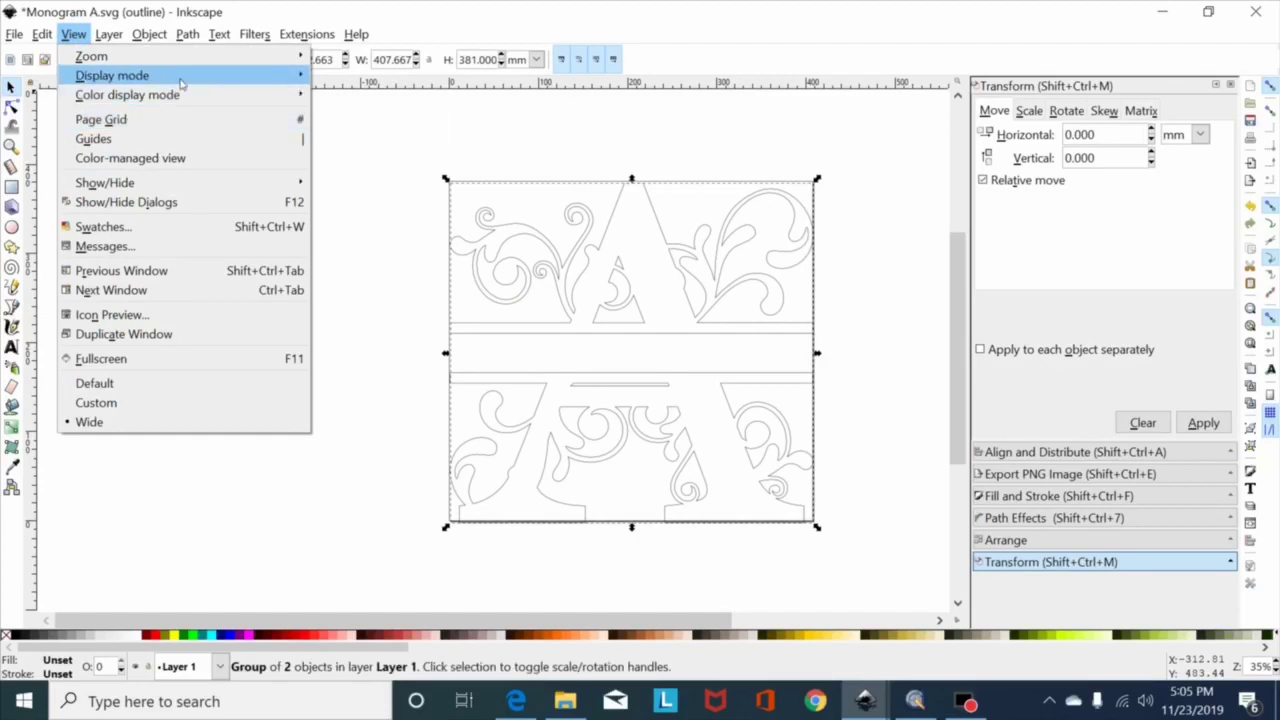
mouse_move(229, 82)
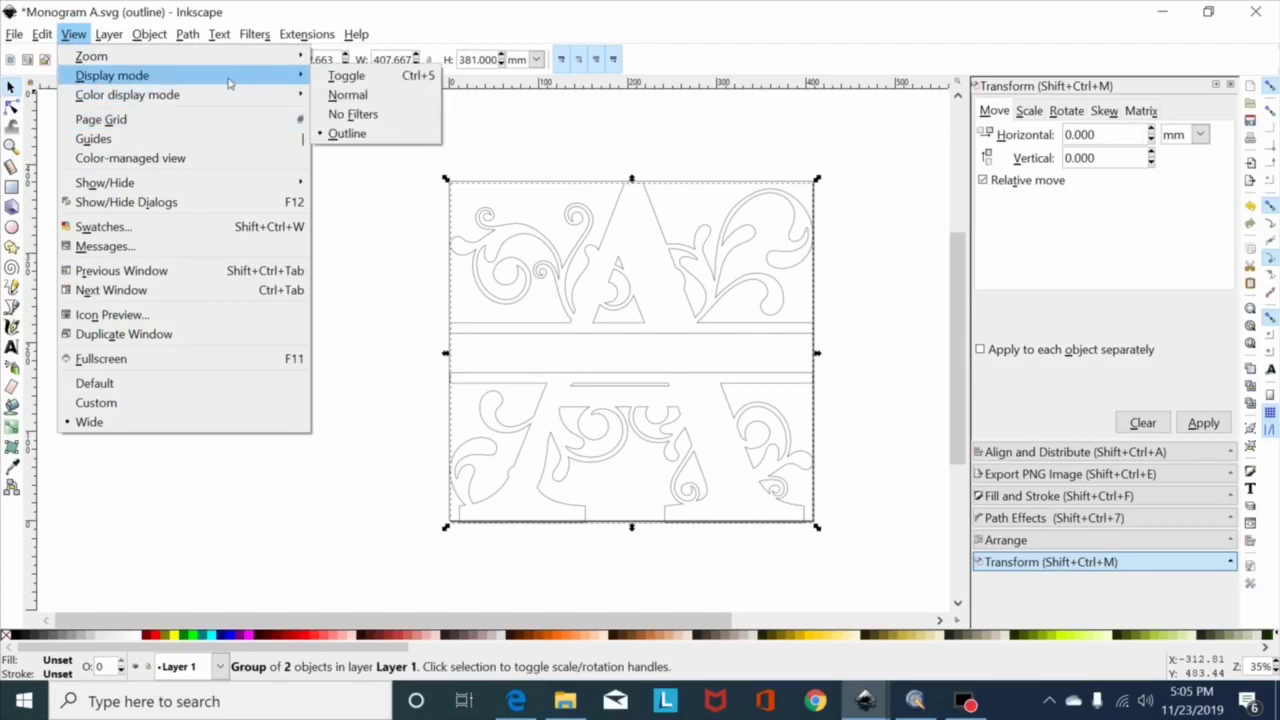
click(345, 92)
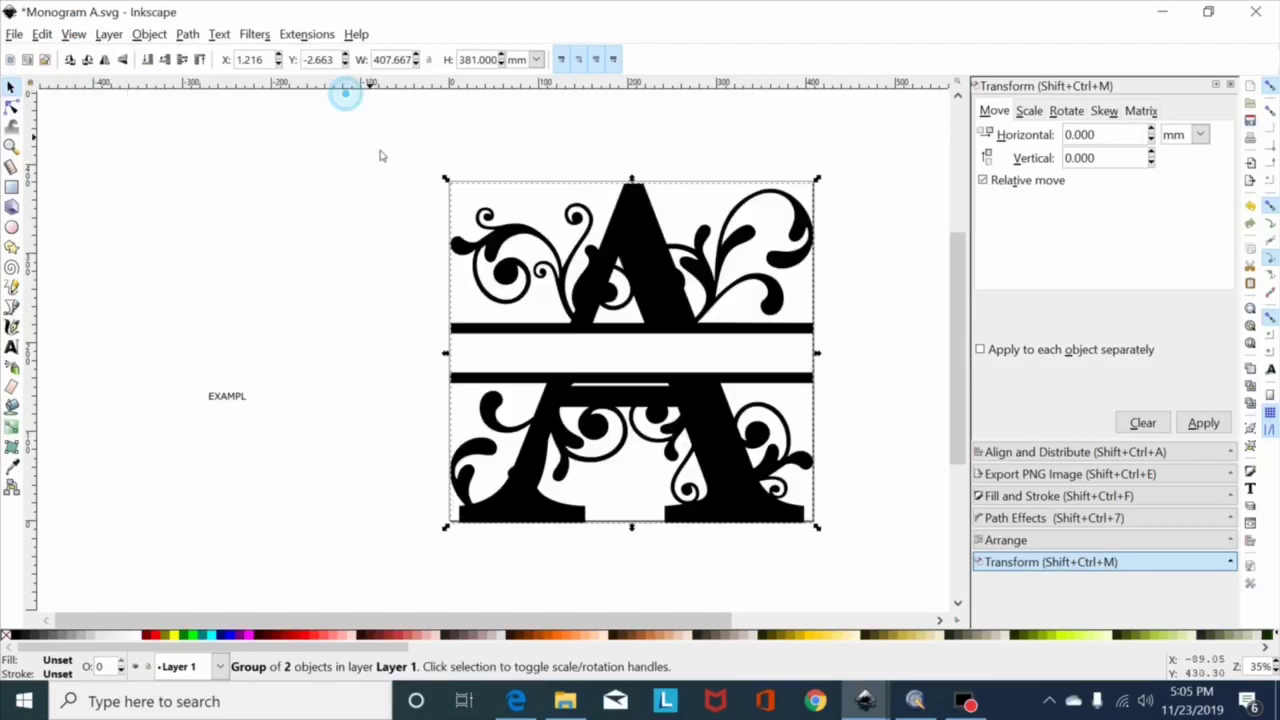
- Edit the stray EXAMPL text so it reads EXAMPLE
click(249, 400)
click(225, 395)
click(11, 346)
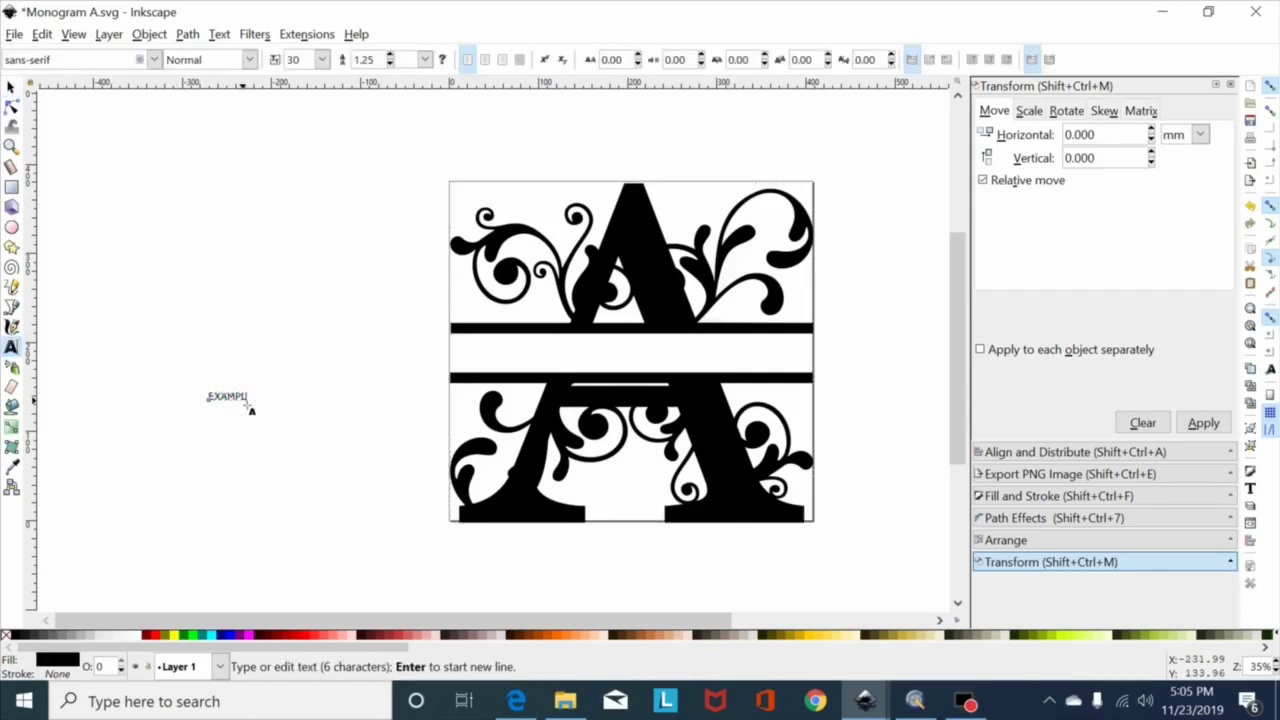
key(Escape)
click(10, 85)
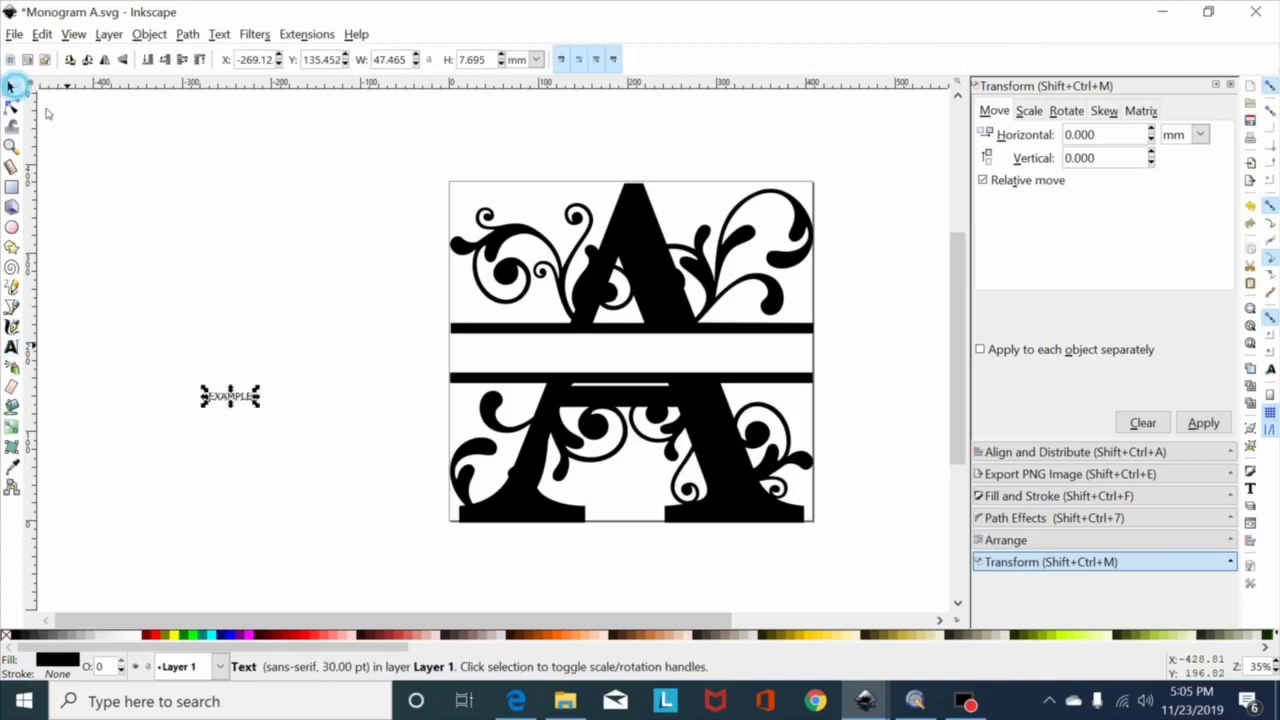
- Enlarge EXAMPLE and move it across the monogram's centre band
drag(256, 384, 458, 357)
drag(352, 388, 650, 362)
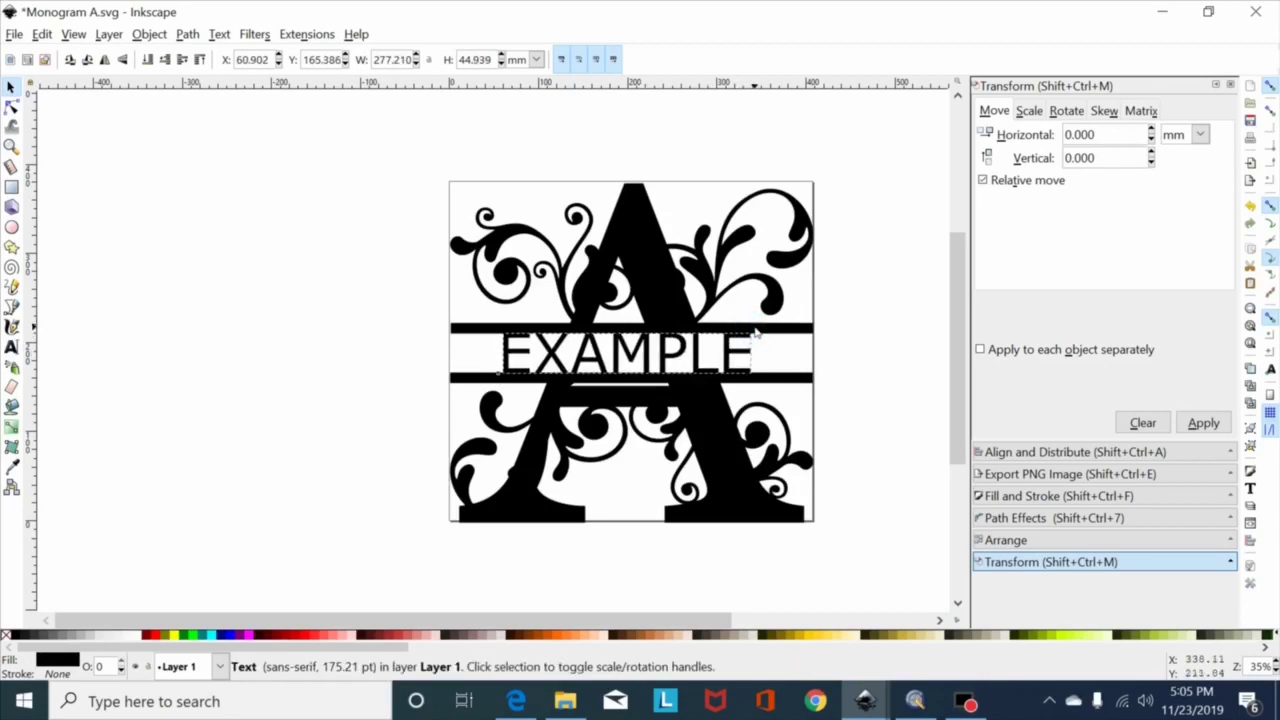
drag(752, 332, 757, 330)
click(615, 295)
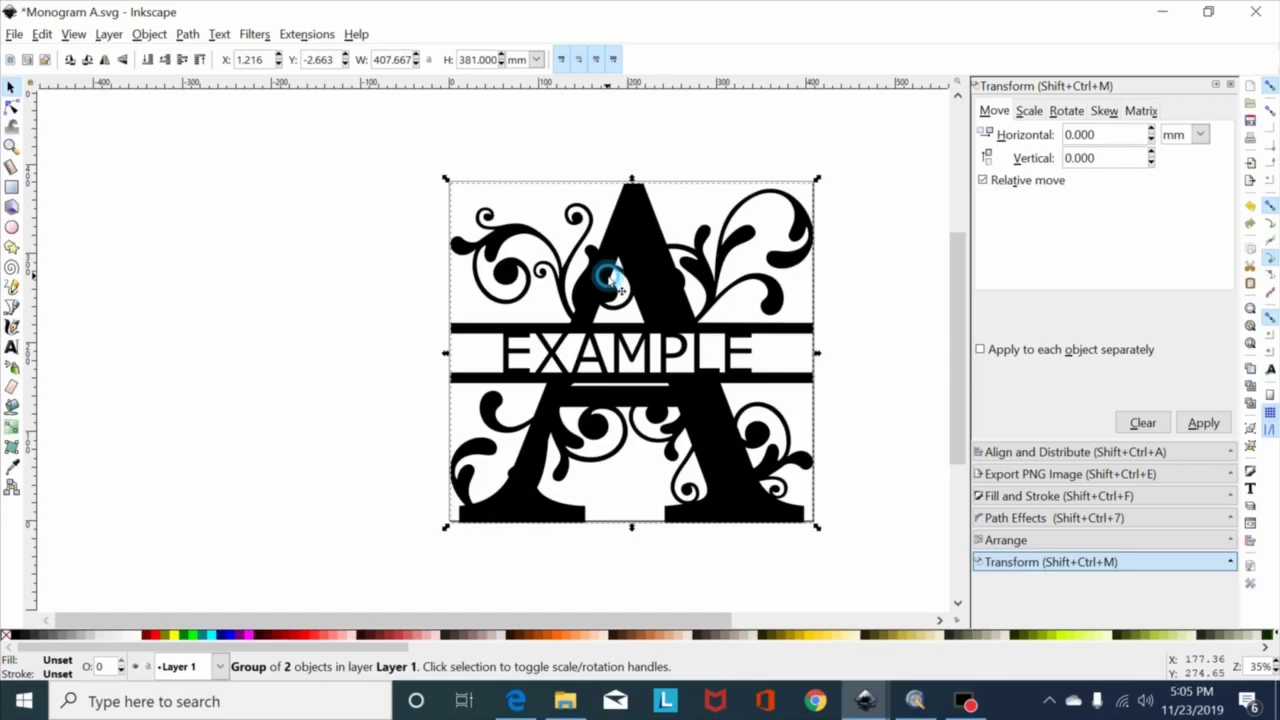
click(618, 352)
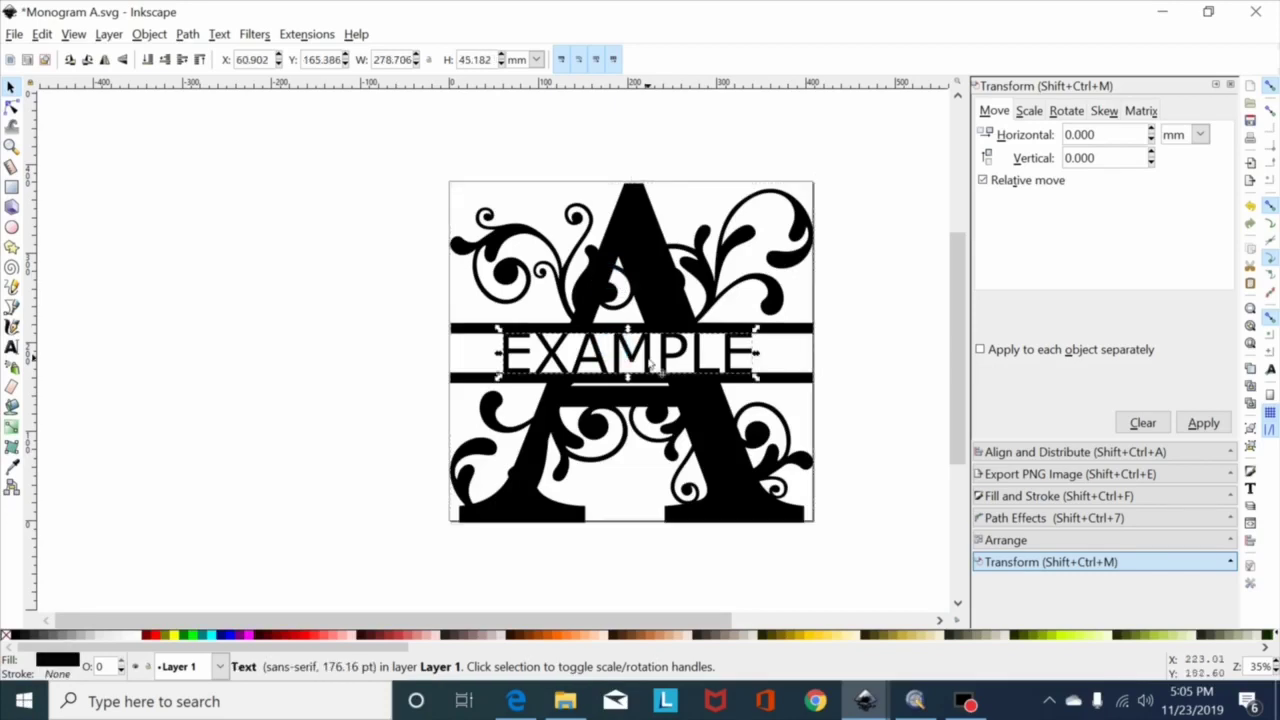
- Convert EXAMPLE to a path and attempt to union it with the monogram group
key(shift+ctrl+c)
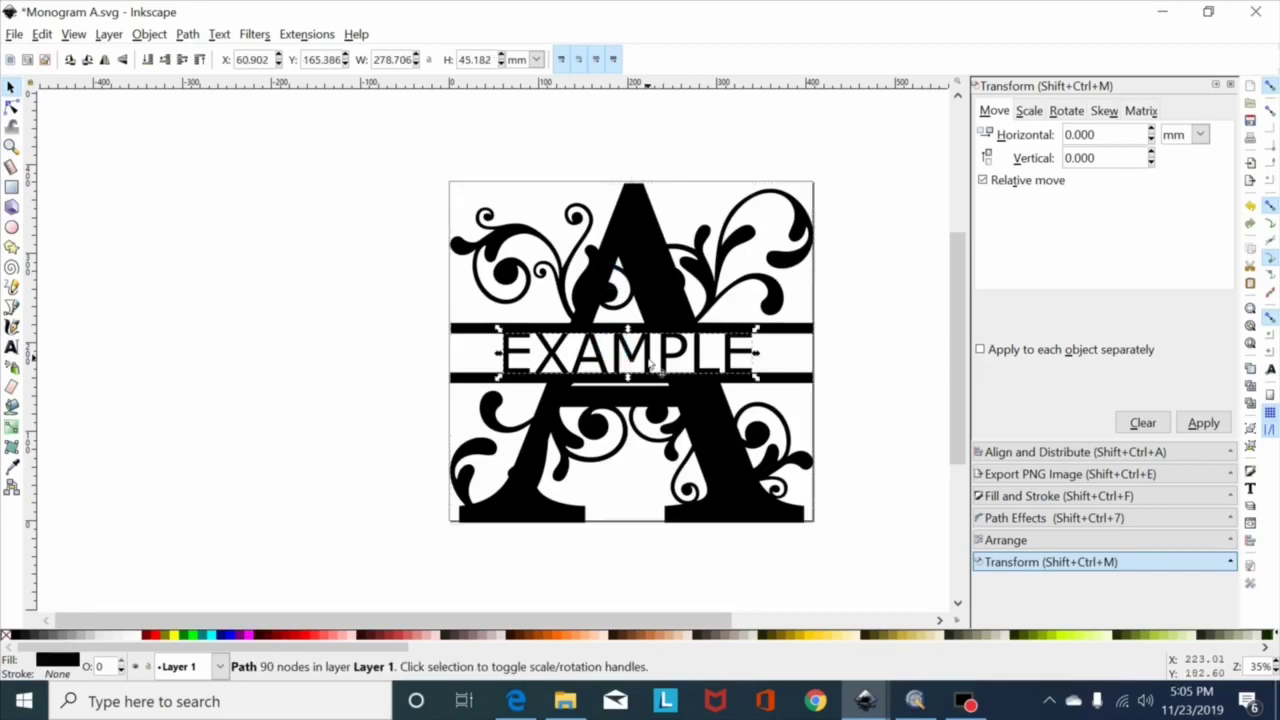
shift+click(654, 246)
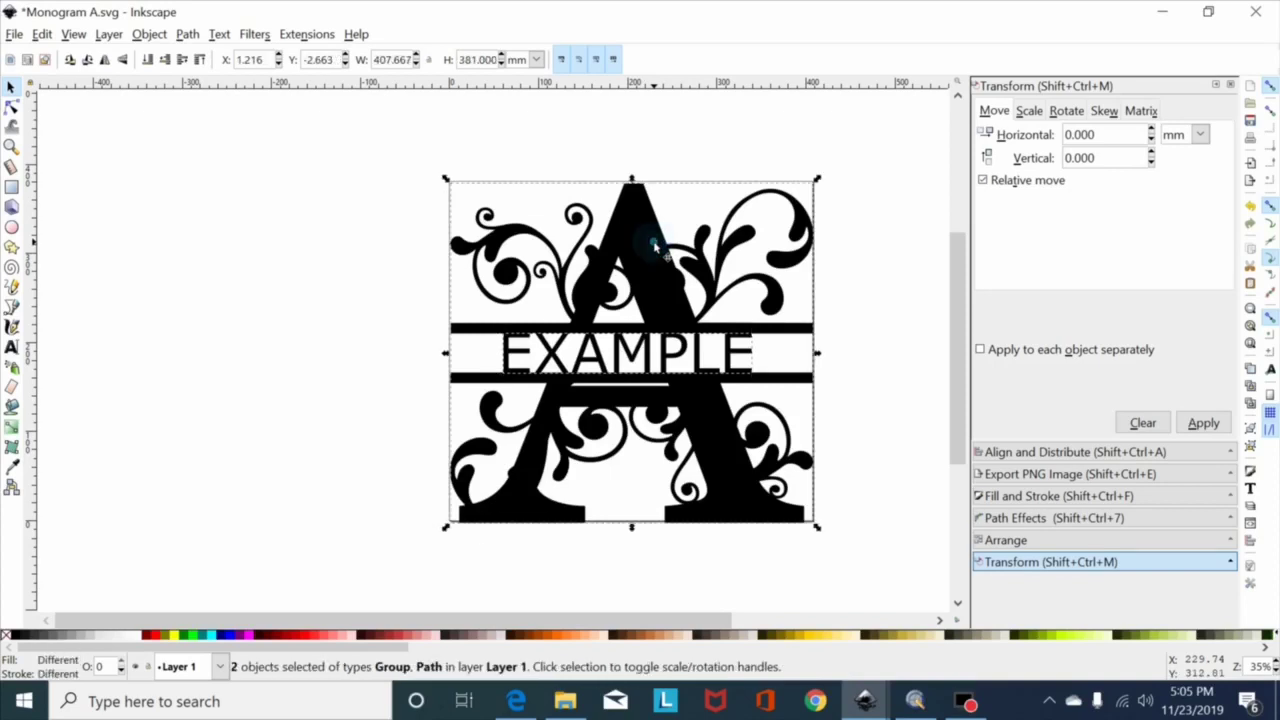
key(ctrl+minus)
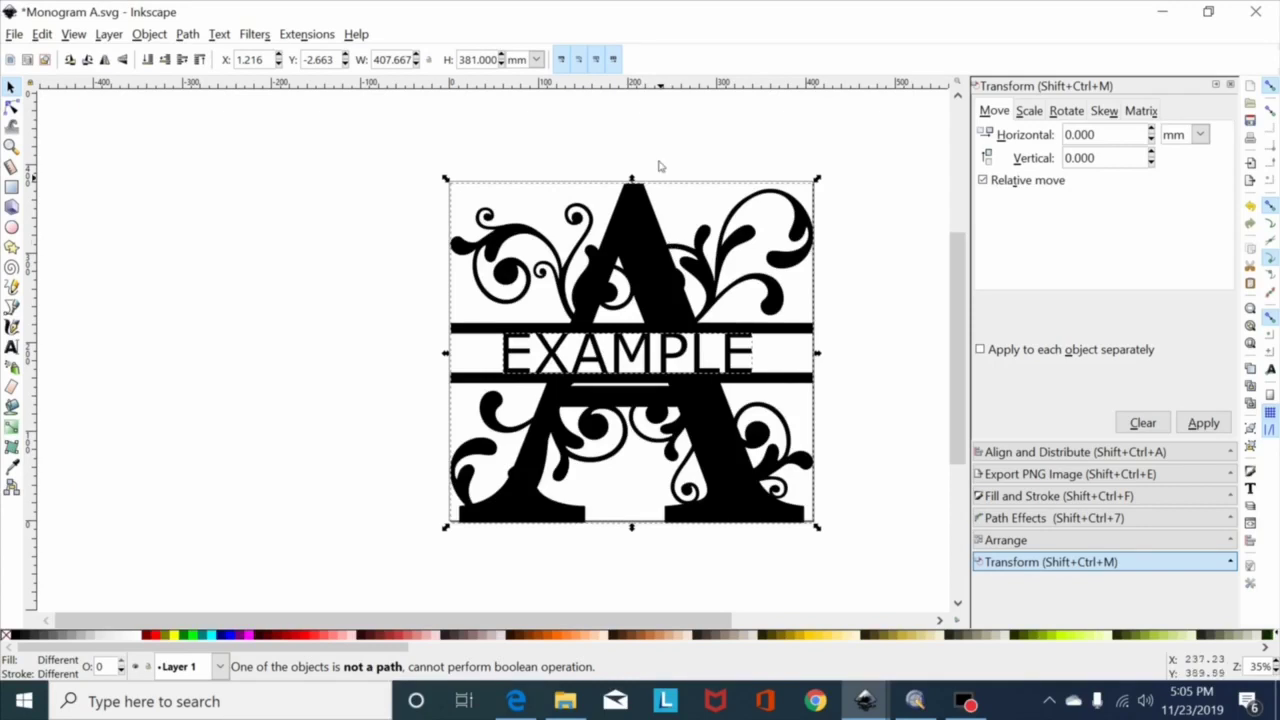
click(584, 148)
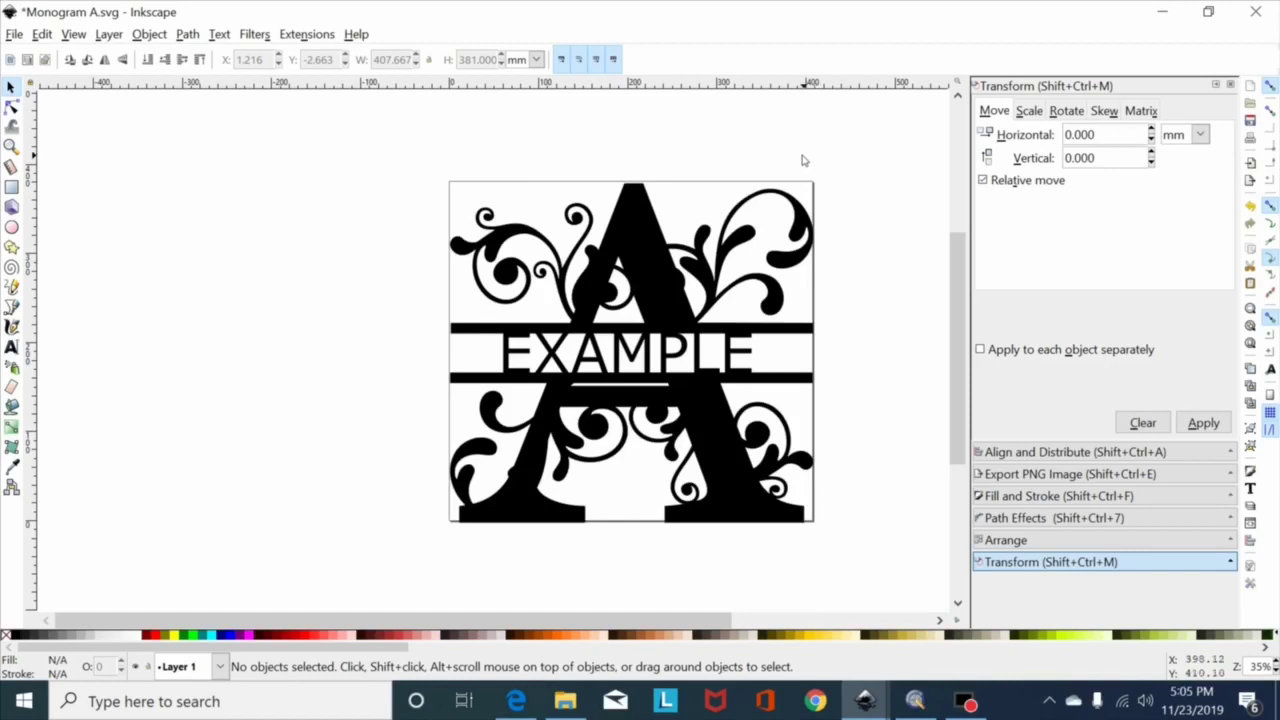
click(630, 209)
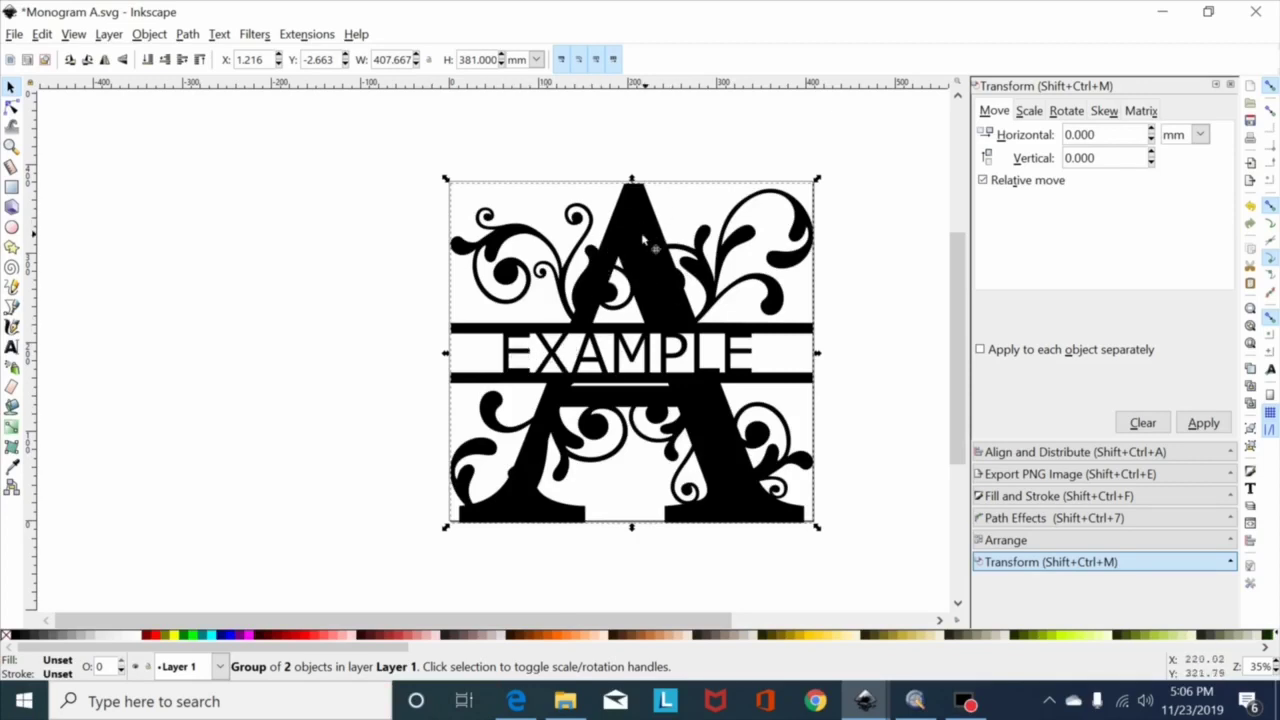
- Ungroup the imported monogram, including any nested groups
key(ctrl)
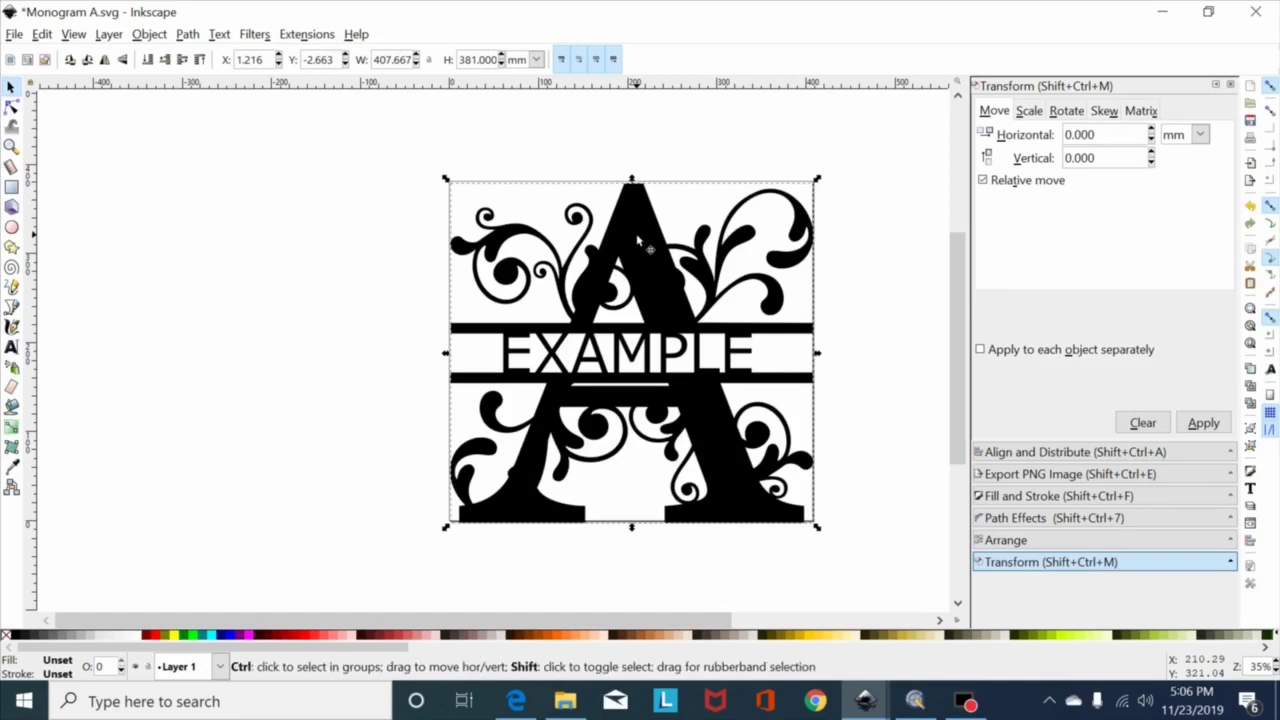
key(ctrl+shift+g)
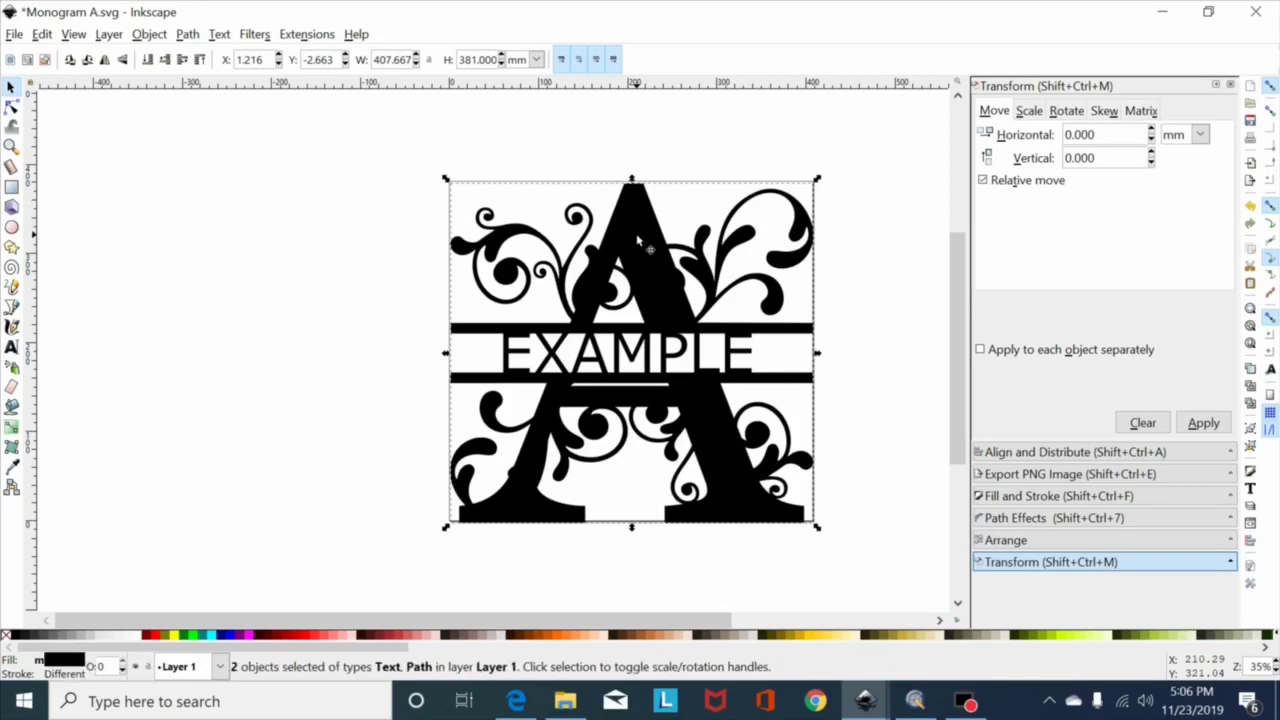
key(ctrl+shift+g)
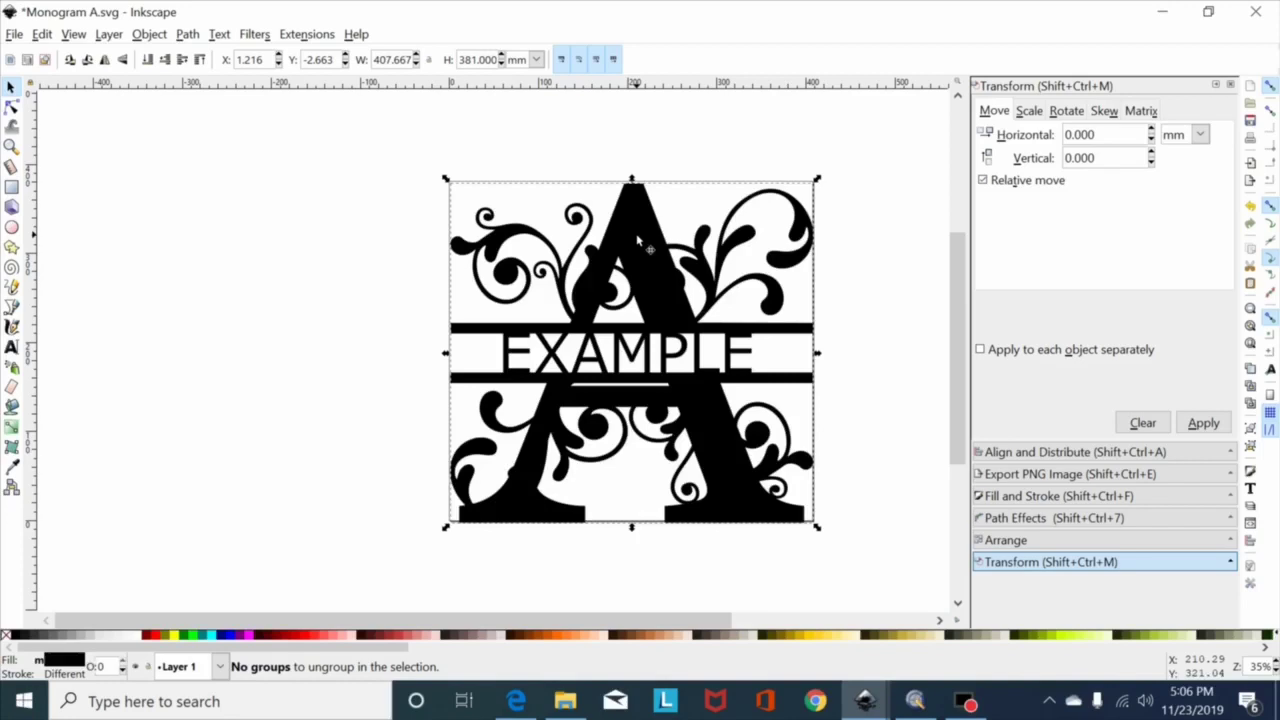
- Select the monogram and EXAMPLE lettering and union them into a 334-node path
click(517, 156)
click(643, 241)
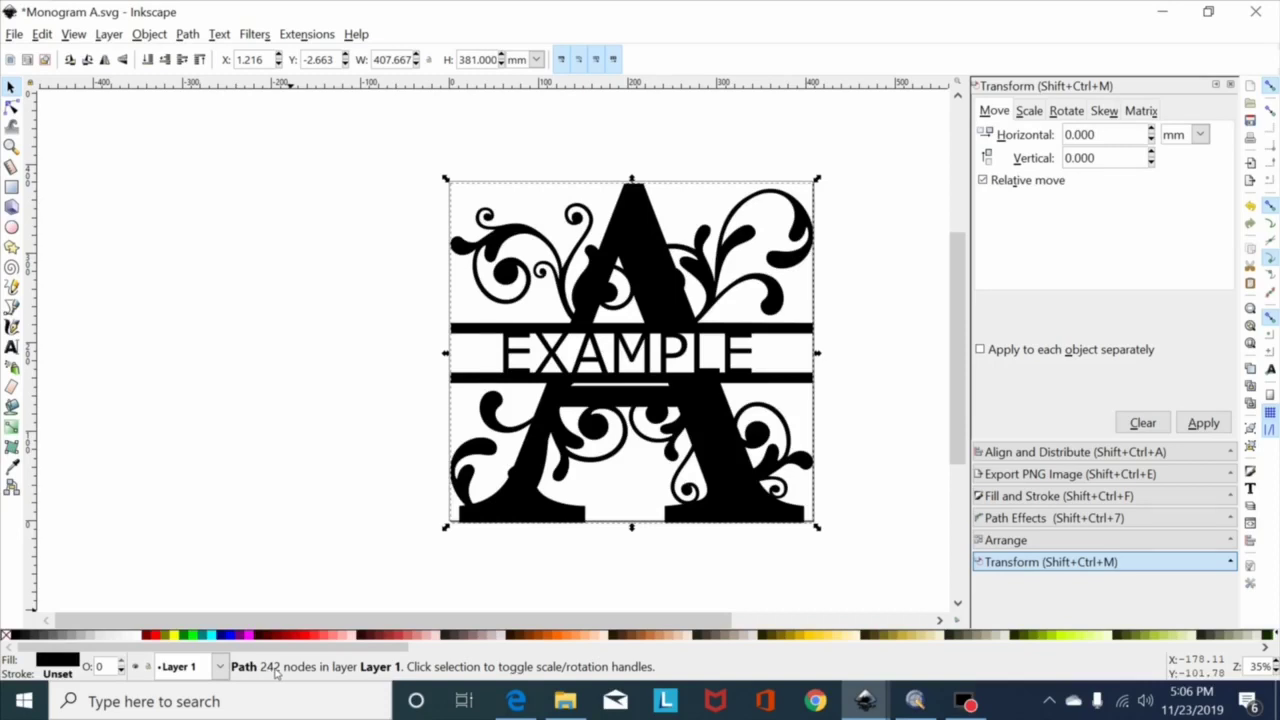
shift+click(562, 350)
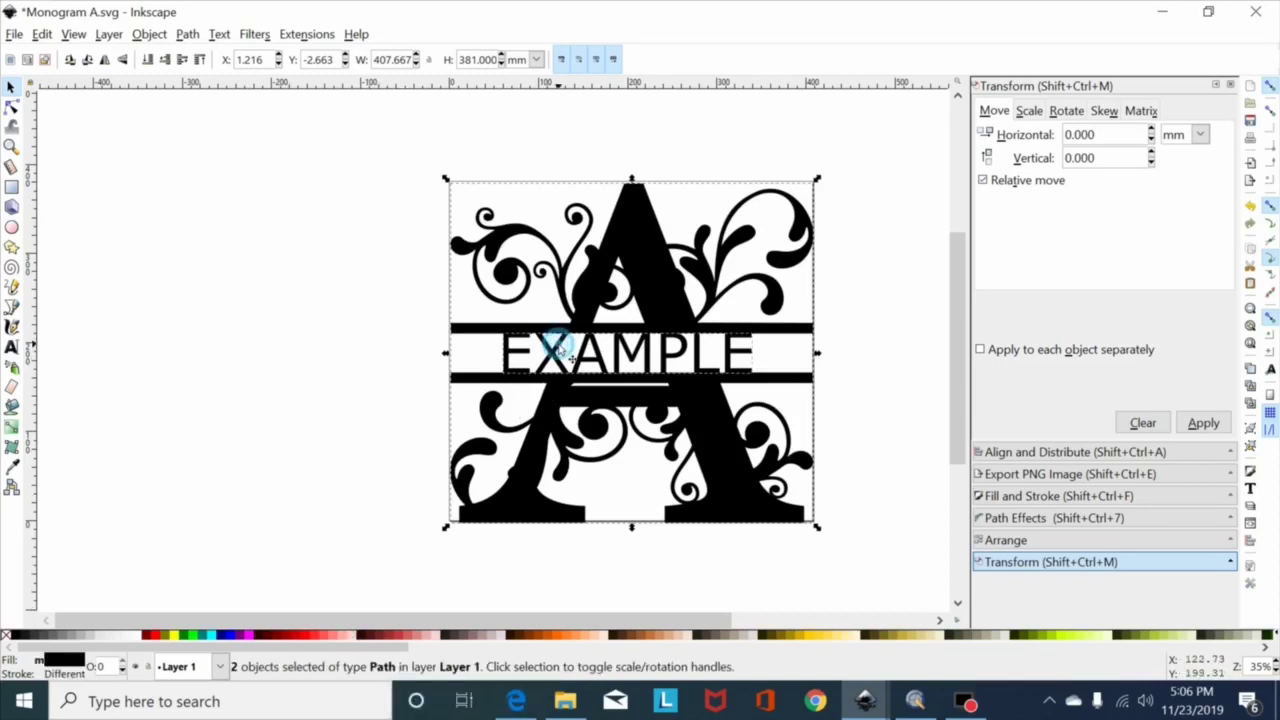
key(ctrl+k)
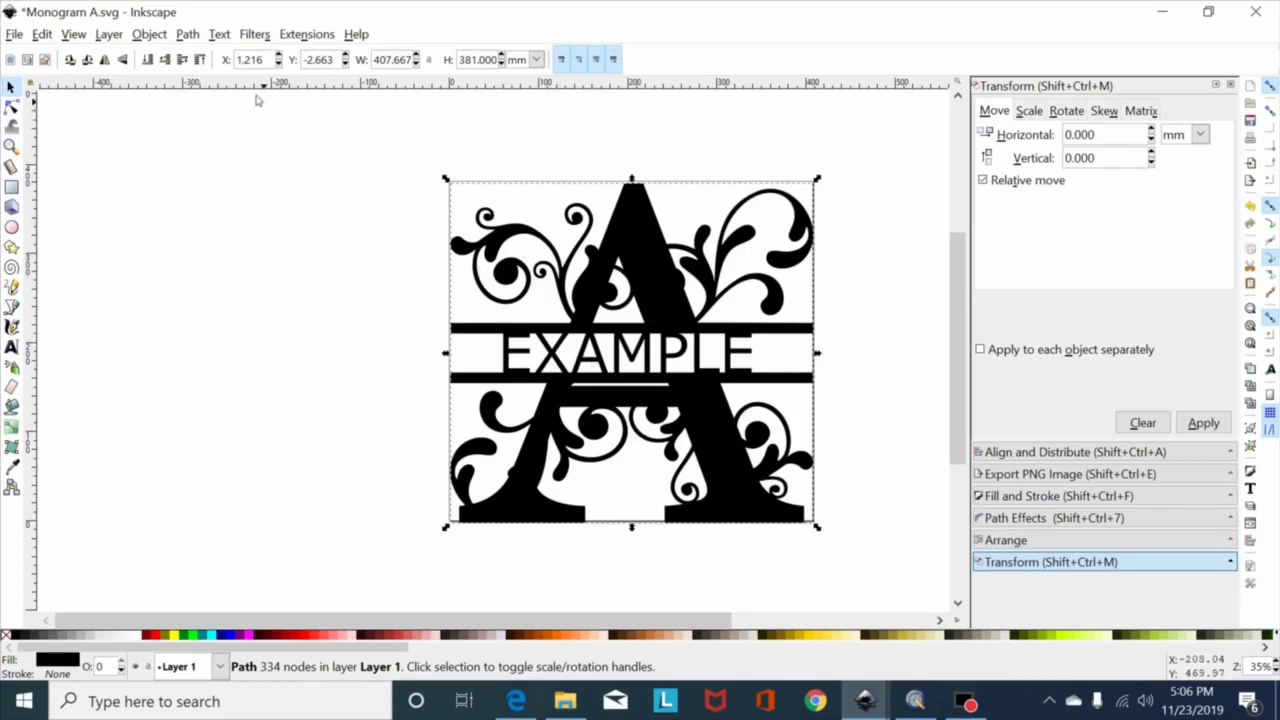
- Switch to Outline display to check EXAMPLE's cut lines in the merged A
click(76, 36)
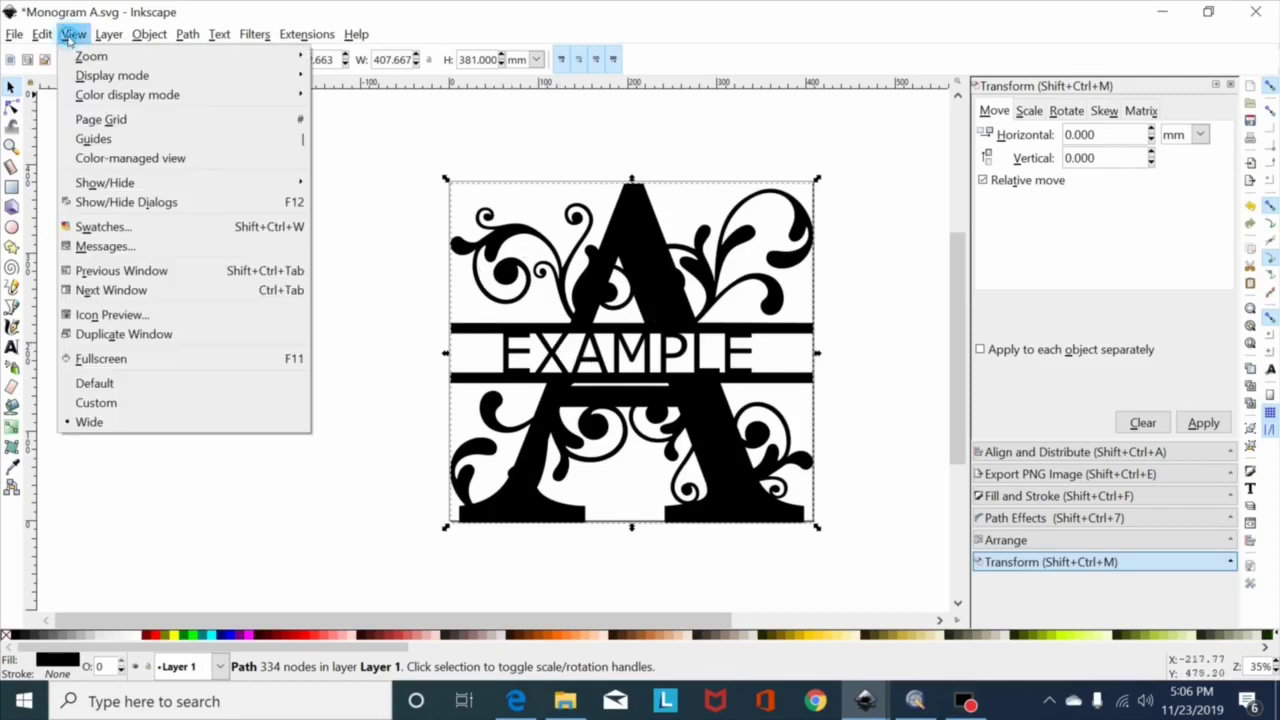
mouse_move(122, 92)
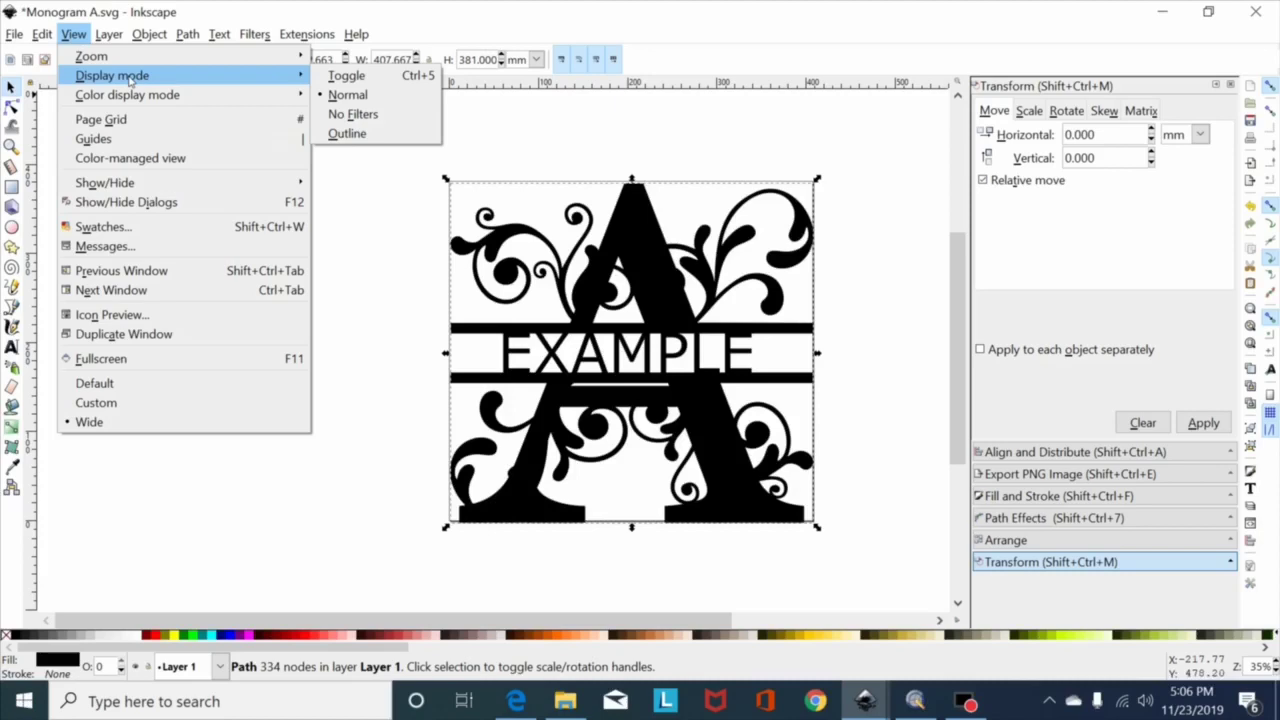
click(332, 131)
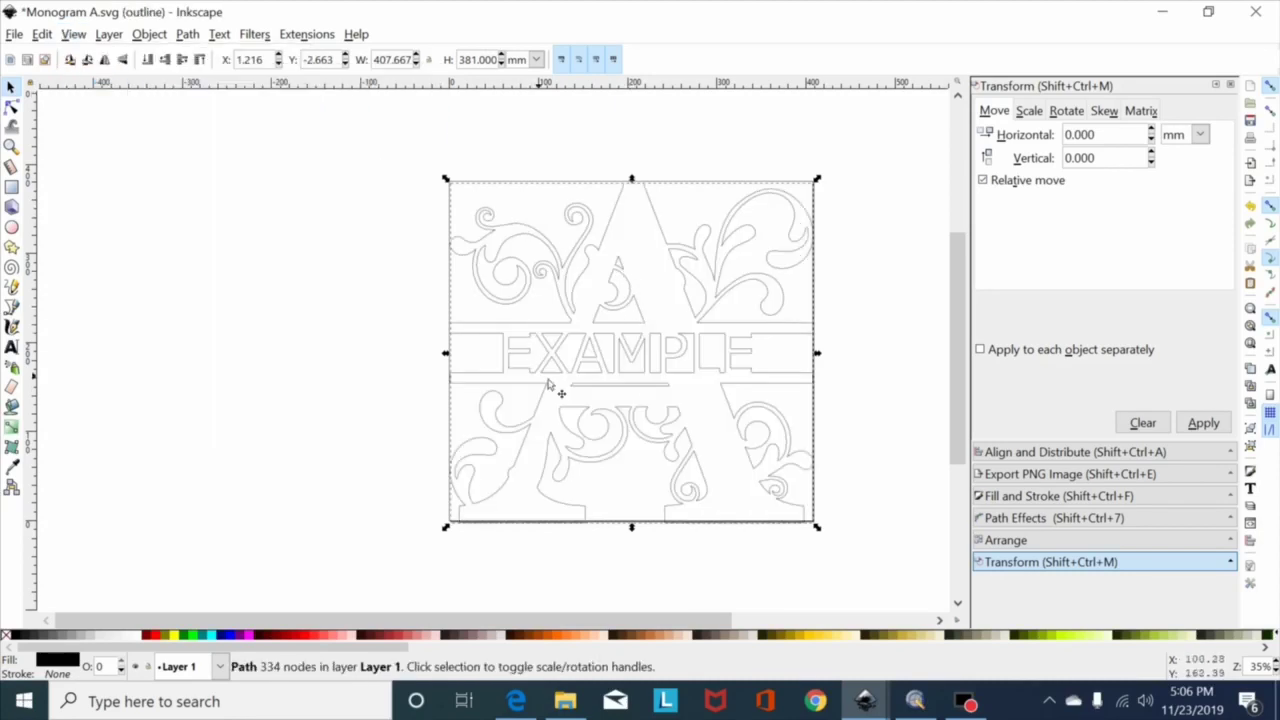